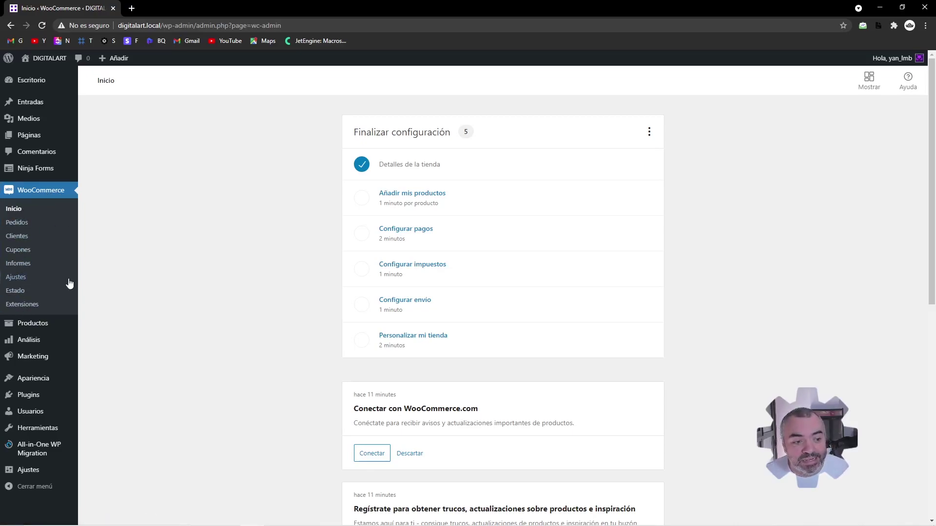
Open the WooCommerce settings and go to the general options for selling locations
{"action": "left_click", "coordinate": [16, 277]}
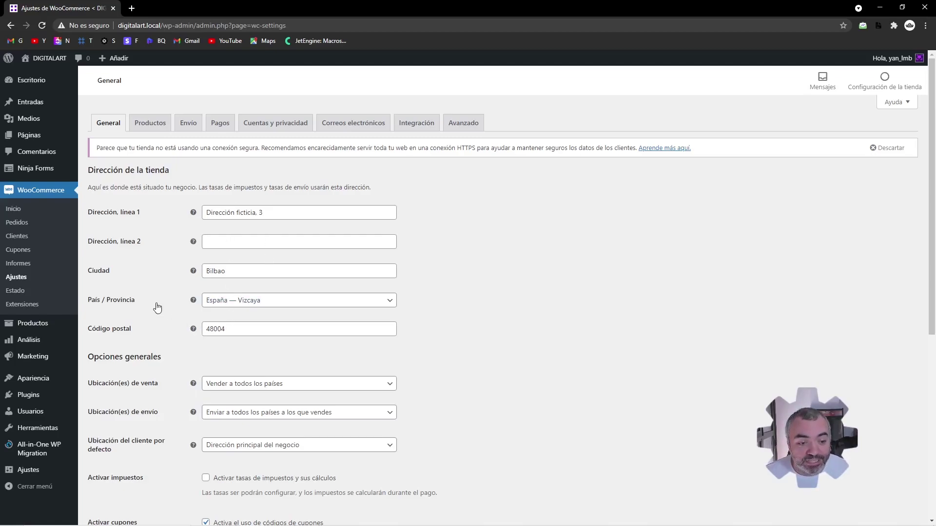
{"action": "scroll", "coordinate": [158, 302], "scroll_direction": "down", "scroll_amount": 4}
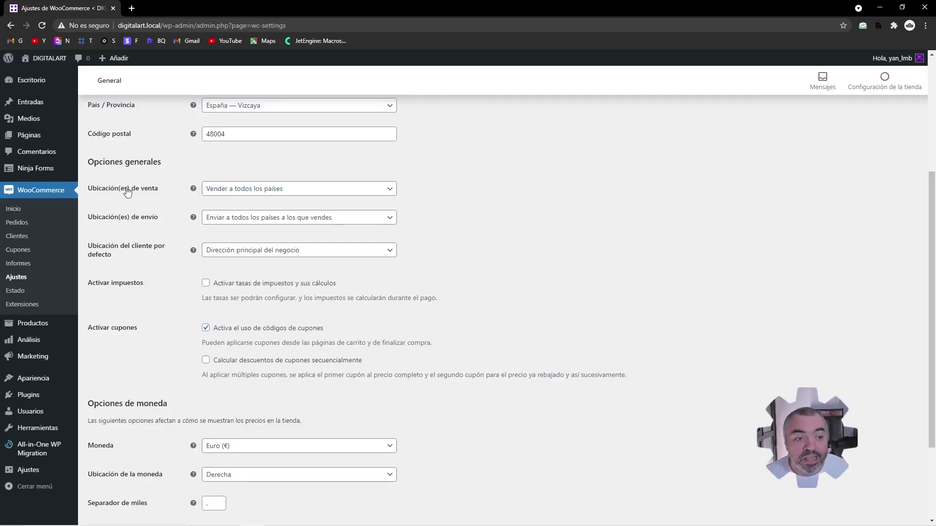
{"action": "mouse_move", "coordinate": [193, 189]}
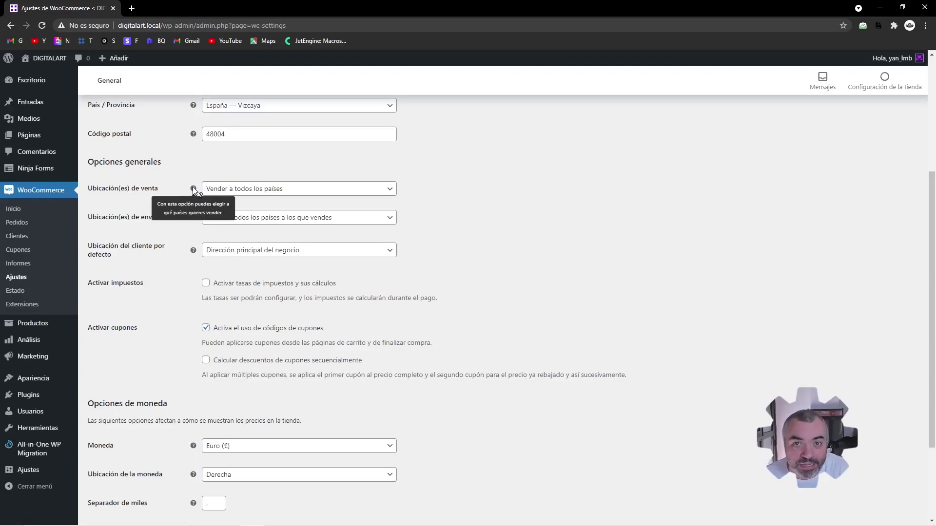
Try the selling location option "Vender a todos los países, excepto a..." with Alemania as the exception, and clear that selection
{"action": "left_click", "coordinate": [234, 188]}
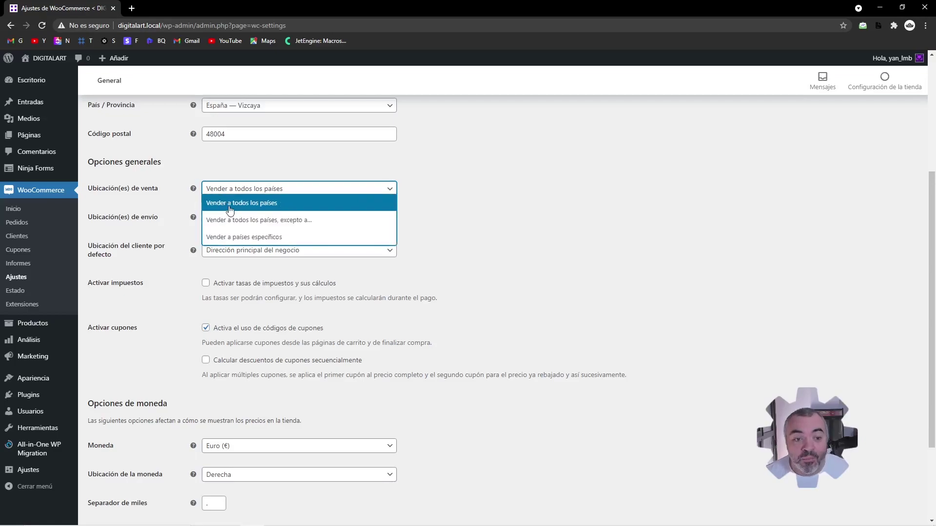
{"action": "left_click", "coordinate": [229, 203]}
{"action": "left_click", "coordinate": [237, 191]}
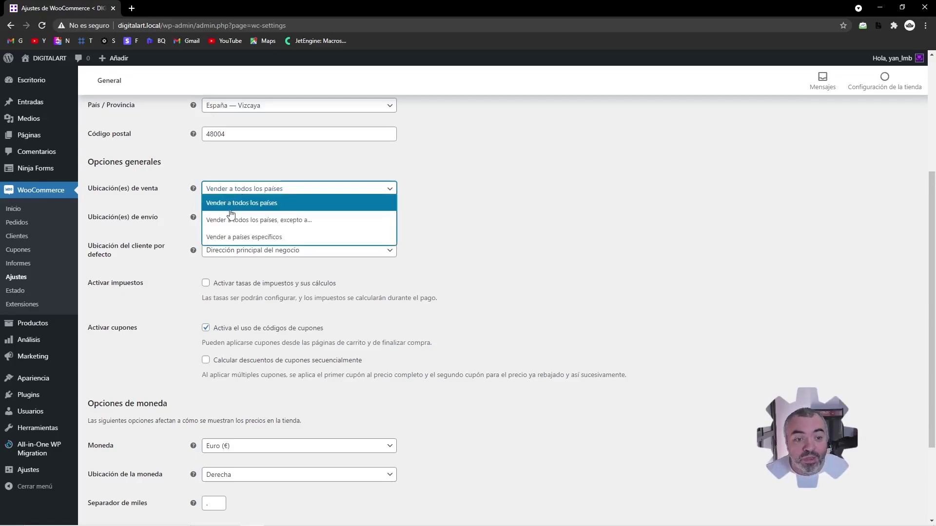
{"action": "left_click", "coordinate": [227, 219]}
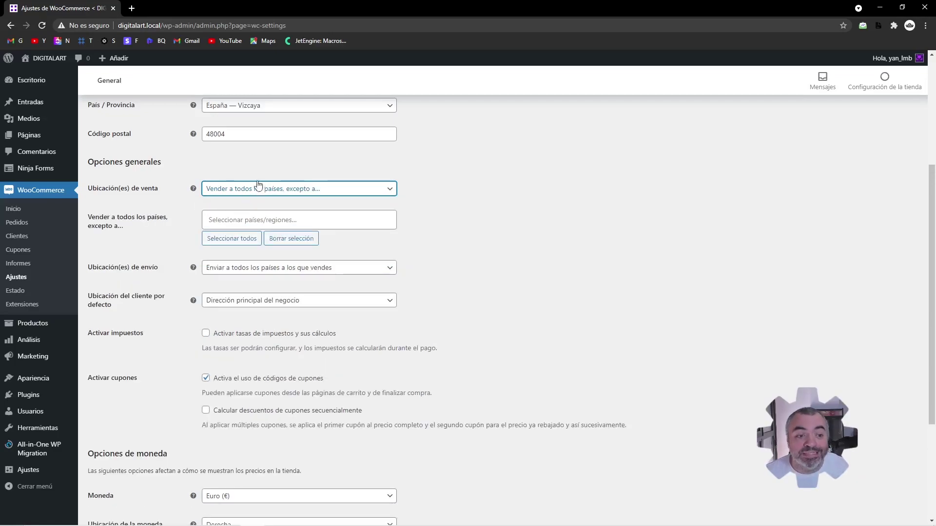
{"action": "left_click", "coordinate": [234, 219]}
{"action": "left_click", "coordinate": [234, 219]}
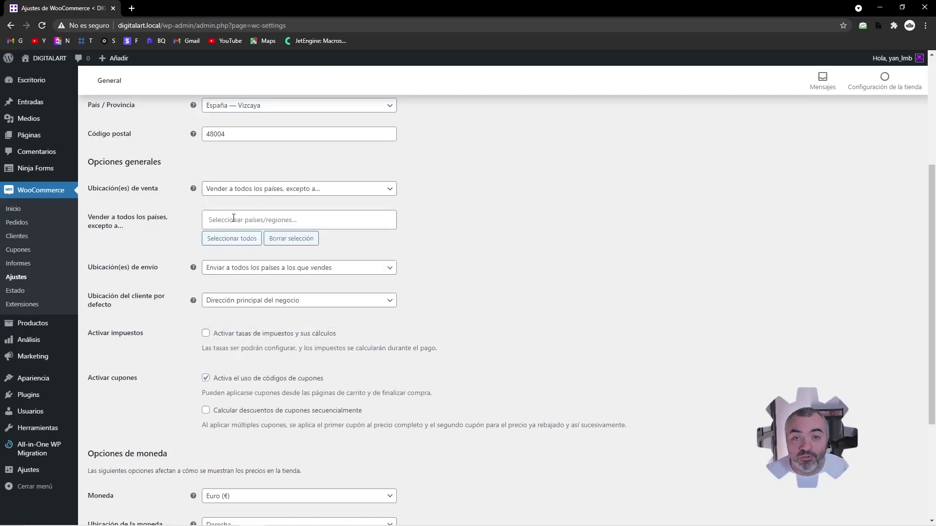
{"action": "left_click", "coordinate": [251, 219]}
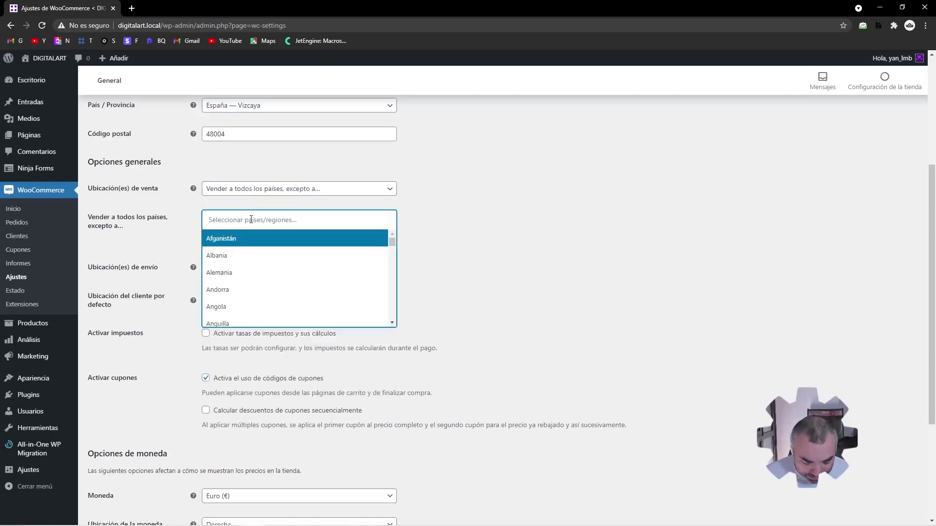
{"action": "type", "text": "alem"}
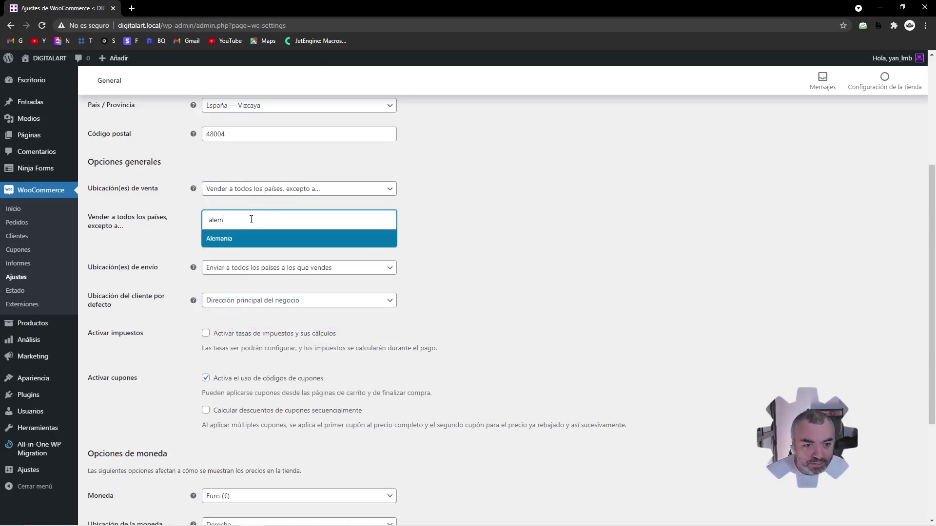
{"action": "left_click", "coordinate": [235, 241]}
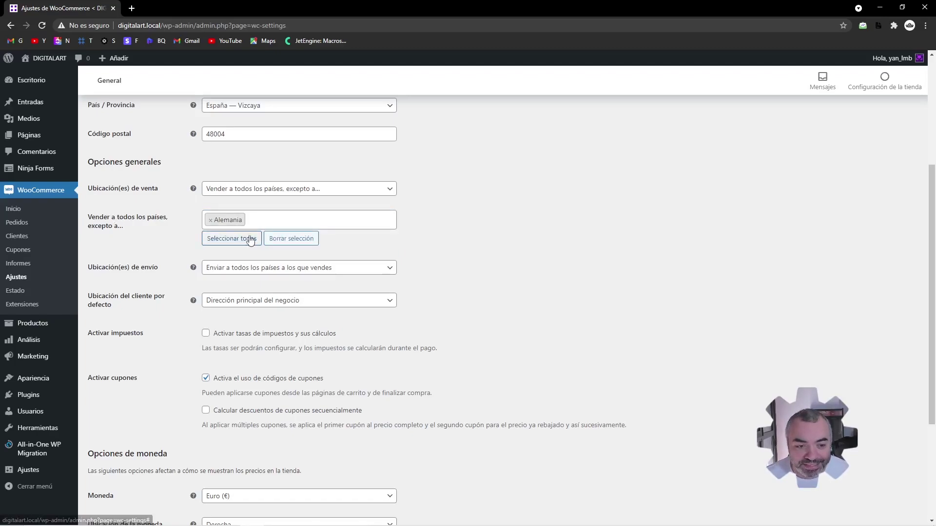
{"action": "left_click", "coordinate": [287, 239]}
Set the selling locations to "Vender a países específicos" and add España as a permitted country
{"action": "left_click", "coordinate": [270, 195]}
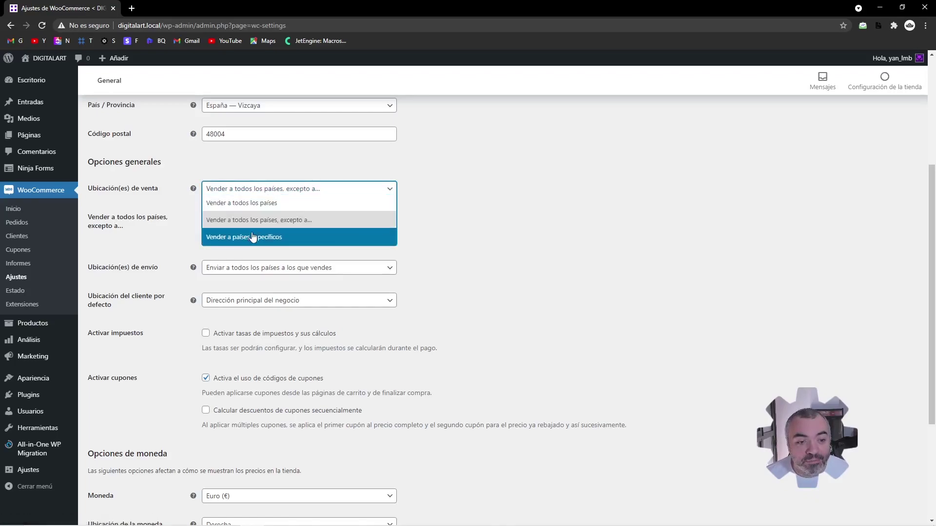
{"action": "left_click", "coordinate": [298, 236]}
{"action": "left_click", "coordinate": [262, 220]}
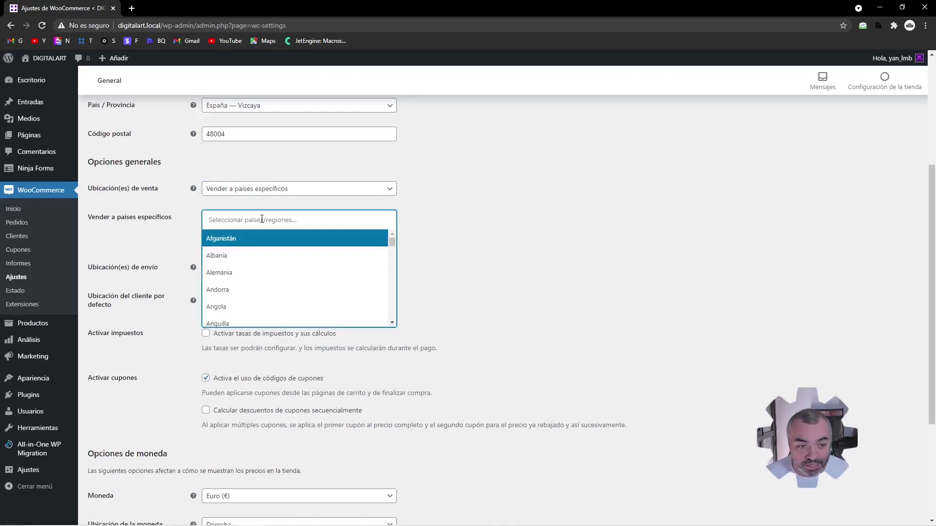
{"action": "type", "text": "españa"}
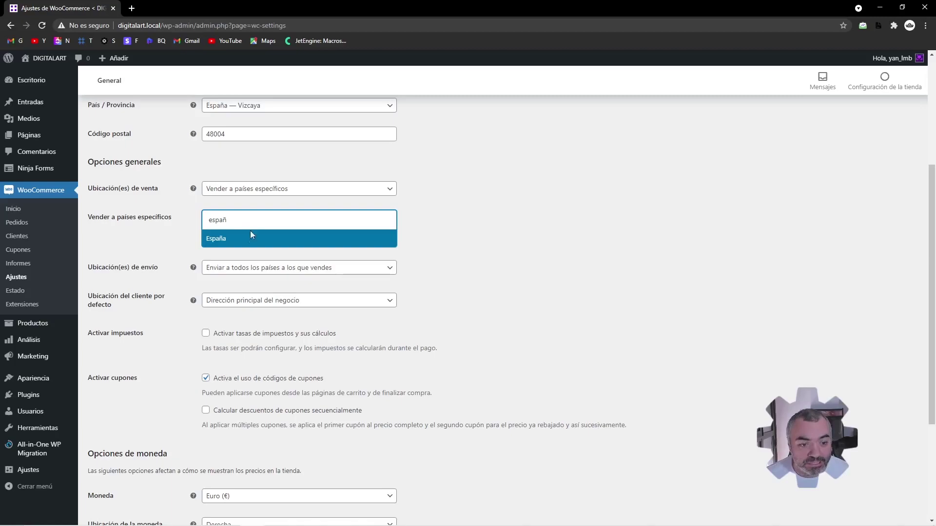
{"action": "key", "text": "Return"}
Add Portugal and Francia to the specific selling countries, and remove both so only España is selected
{"action": "type", "text": "port"}
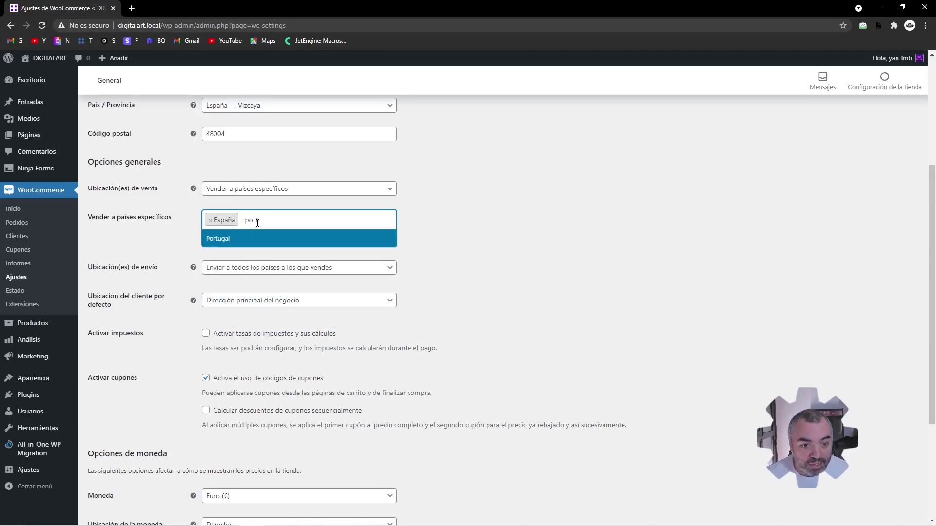
{"action": "left_click", "coordinate": [253, 241]}
{"action": "type", "text": "franc"}
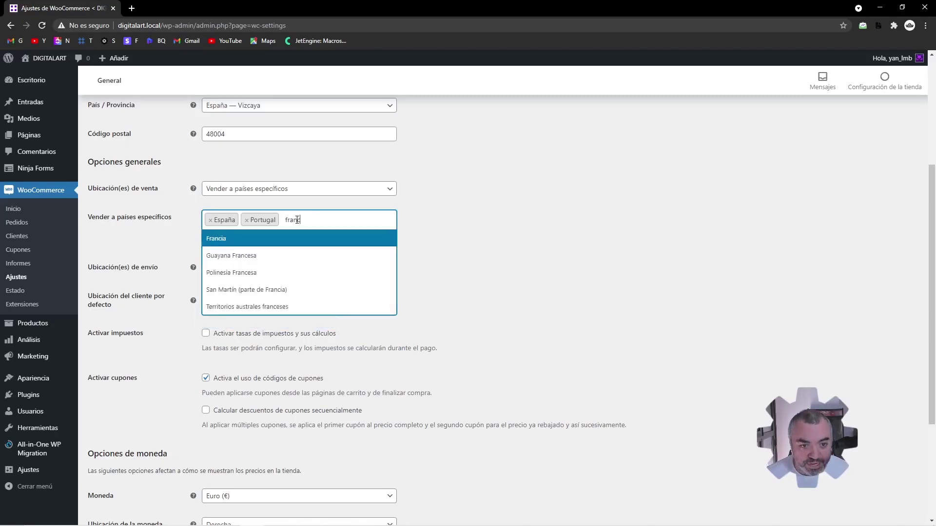
{"action": "left_click", "coordinate": [285, 240]}
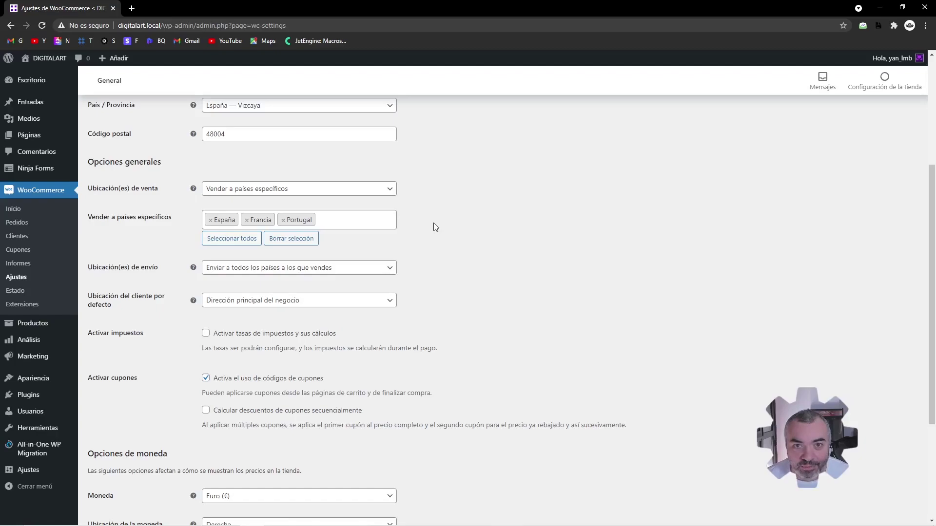
{"action": "left_click", "coordinate": [247, 220]}
{"action": "left_click", "coordinate": [248, 220]}
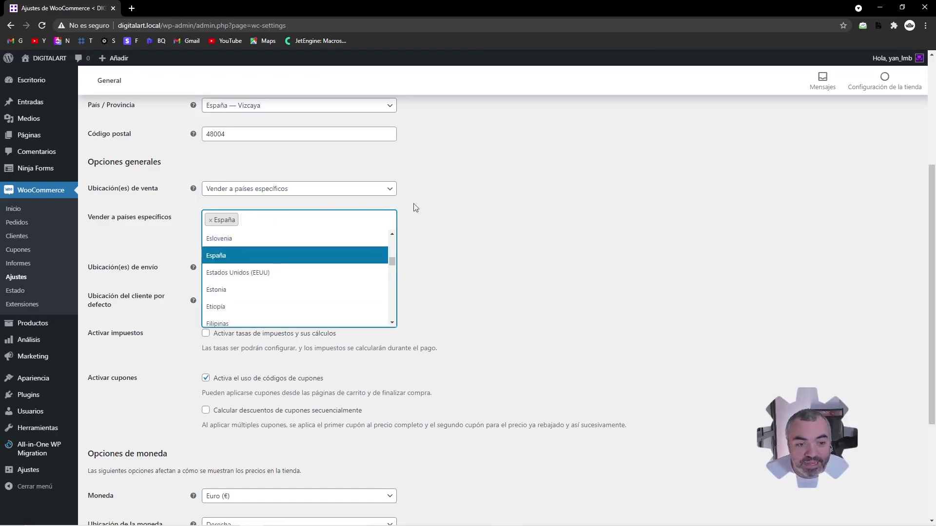
{"action": "left_click", "coordinate": [399, 208]}
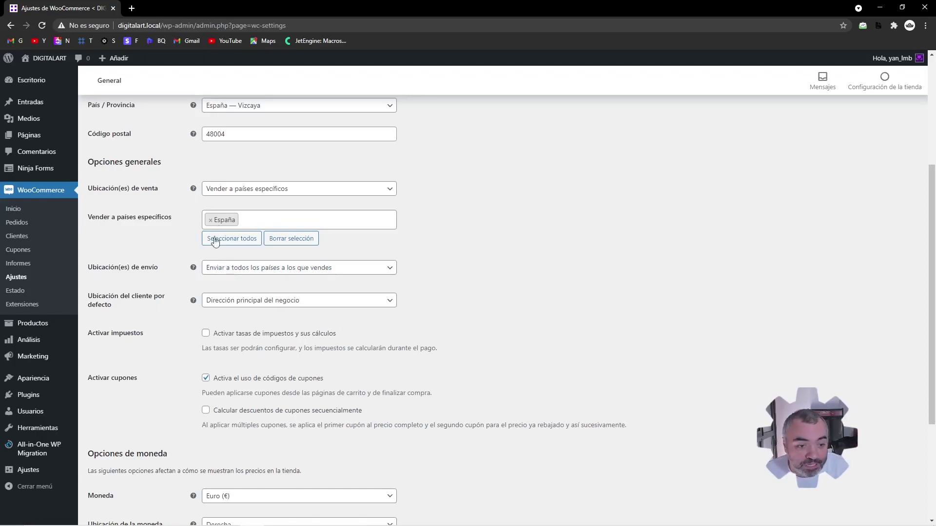
Set the shipping locations to "Enviar a todos los países a los que vendes"
{"action": "left_click", "coordinate": [227, 269]}
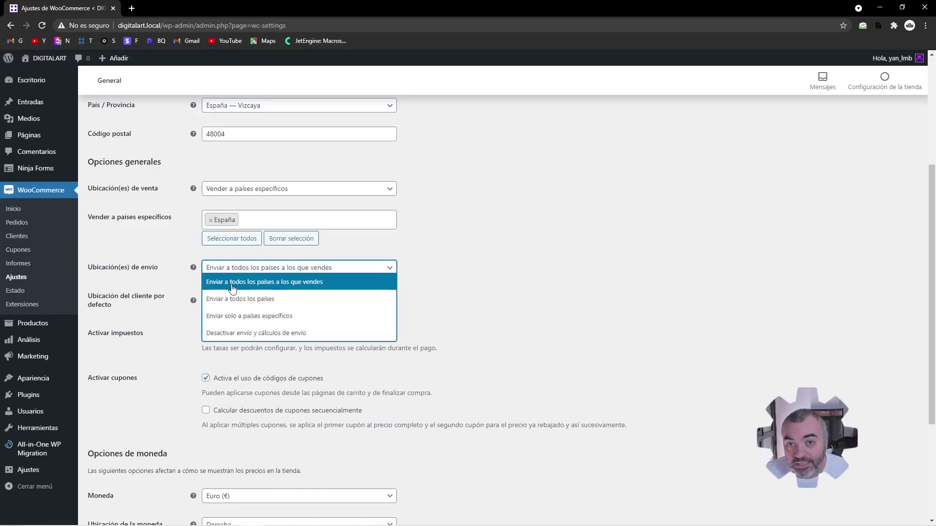
{"action": "left_click", "coordinate": [227, 283]}
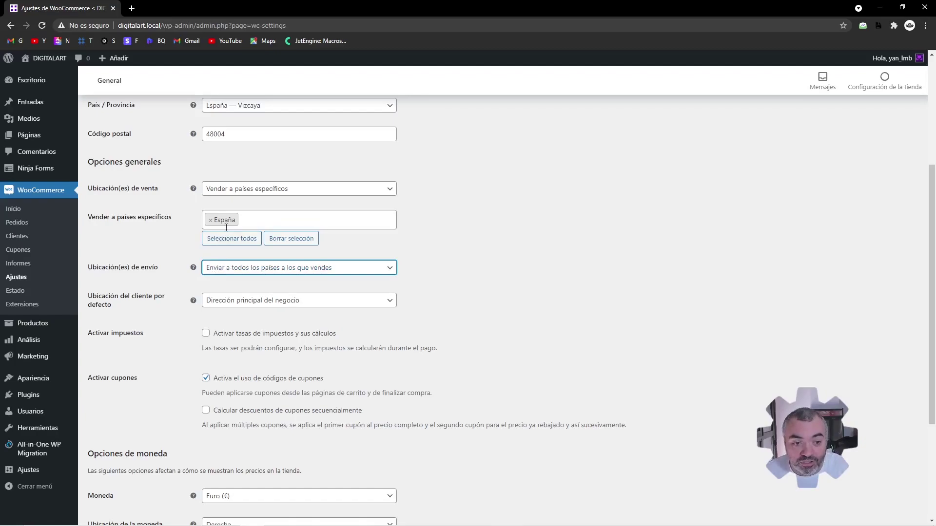
{"action": "left_click", "coordinate": [229, 271]}
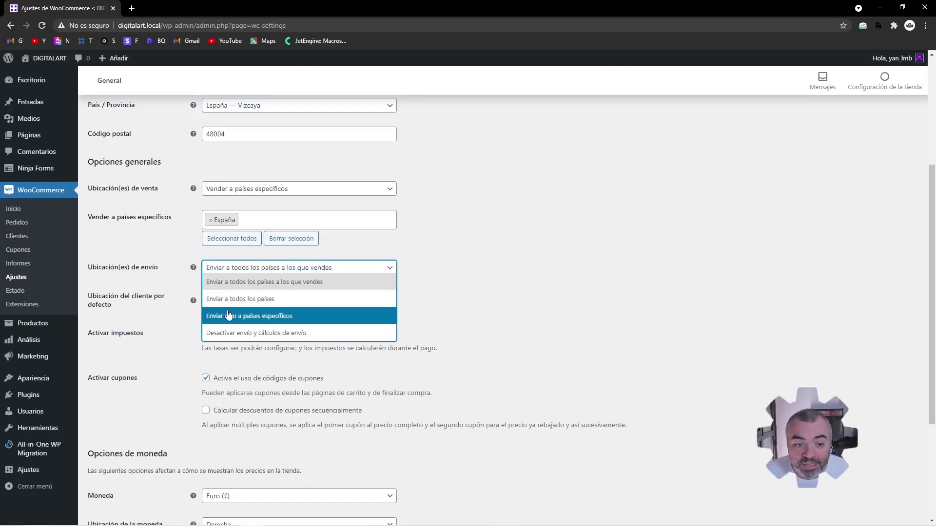
{"action": "left_click", "coordinate": [234, 282]}
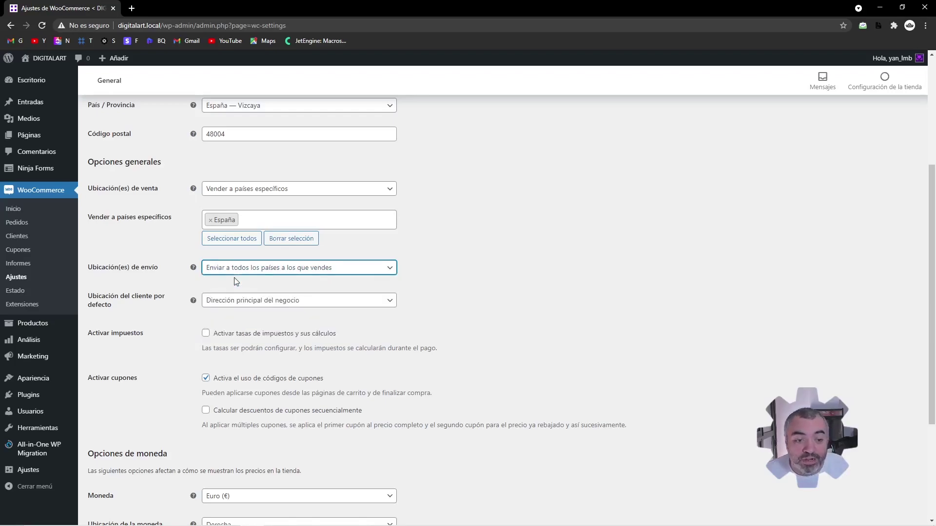
{"action": "left_click", "coordinate": [254, 219]}
{"action": "left_click", "coordinate": [399, 216]}
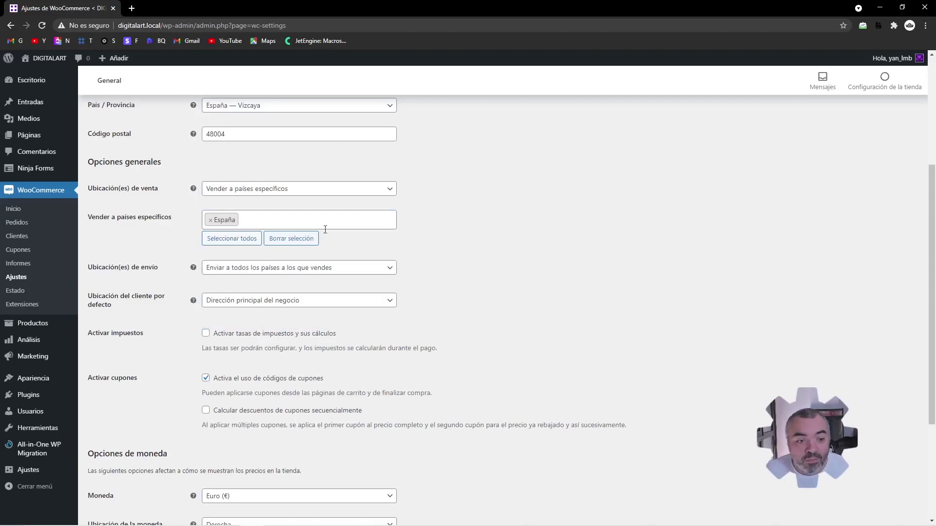
{"action": "key", "text": "Tab"}
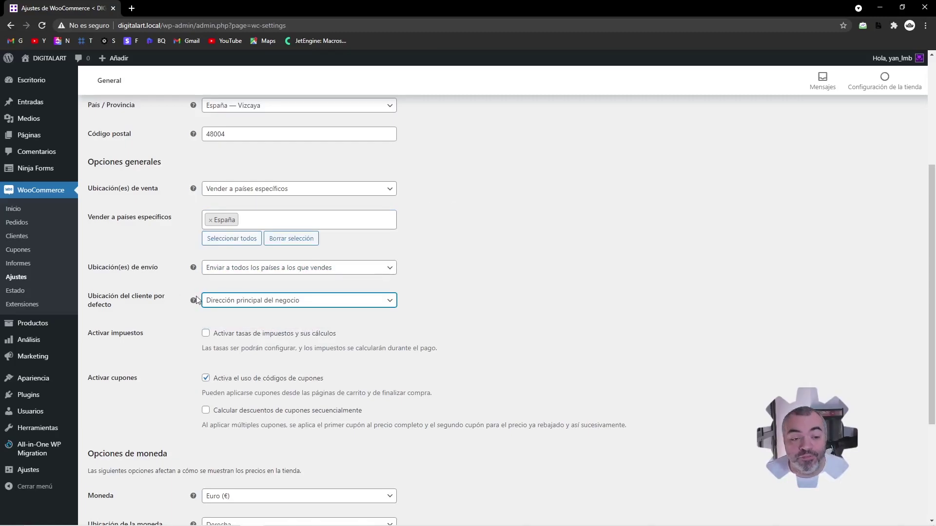
Set the default customer location to "Geolocalizar (compatible con caché de página)" after trying the other location options
{"action": "left_click", "coordinate": [228, 301]}
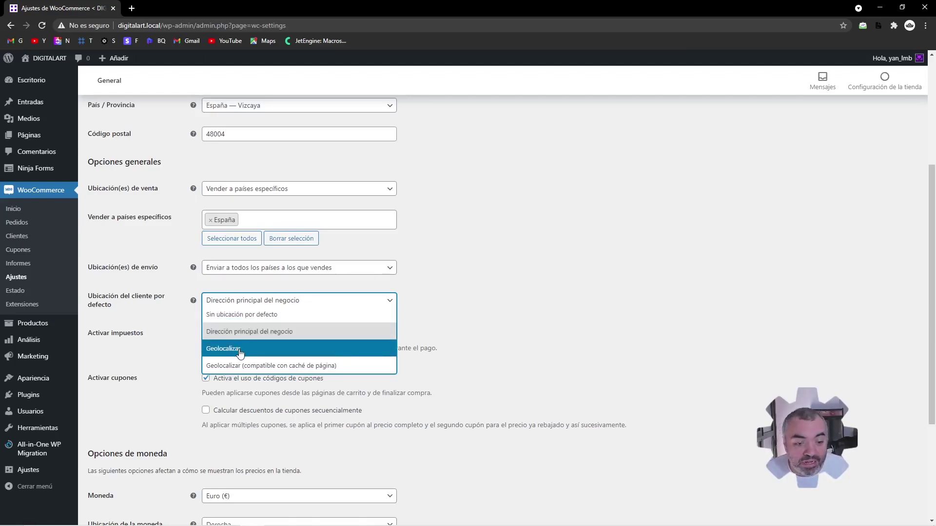
{"action": "left_click", "coordinate": [251, 366]}
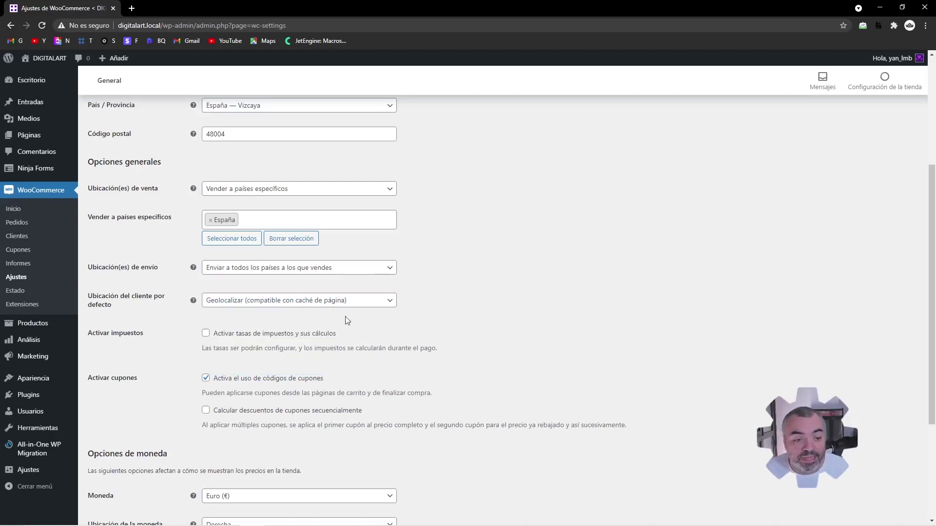
{"action": "left_click", "coordinate": [245, 303]}
{"action": "left_click", "coordinate": [231, 349]}
{"action": "left_click", "coordinate": [249, 303]}
{"action": "left_click", "coordinate": [247, 314]}
{"action": "left_click", "coordinate": [259, 302]}
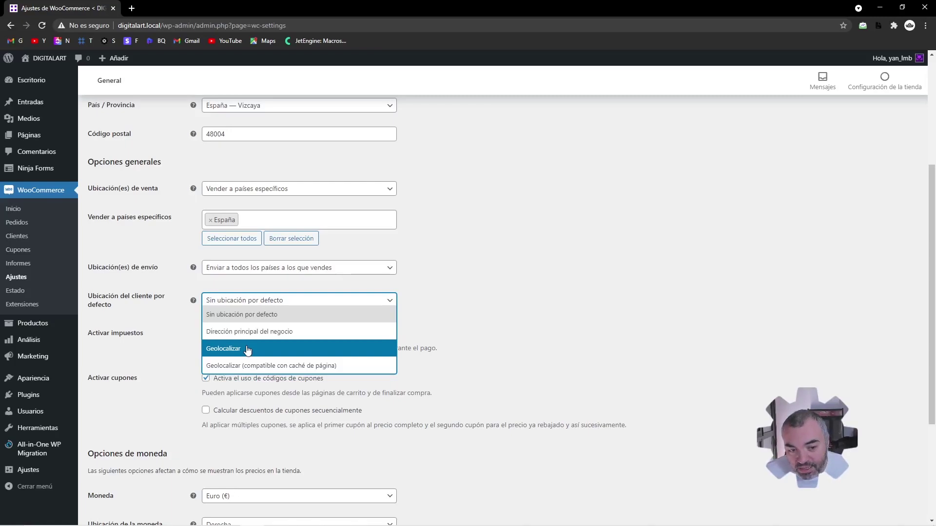
{"action": "left_click", "coordinate": [276, 366]}
{"action": "left_click", "coordinate": [479, 292]}
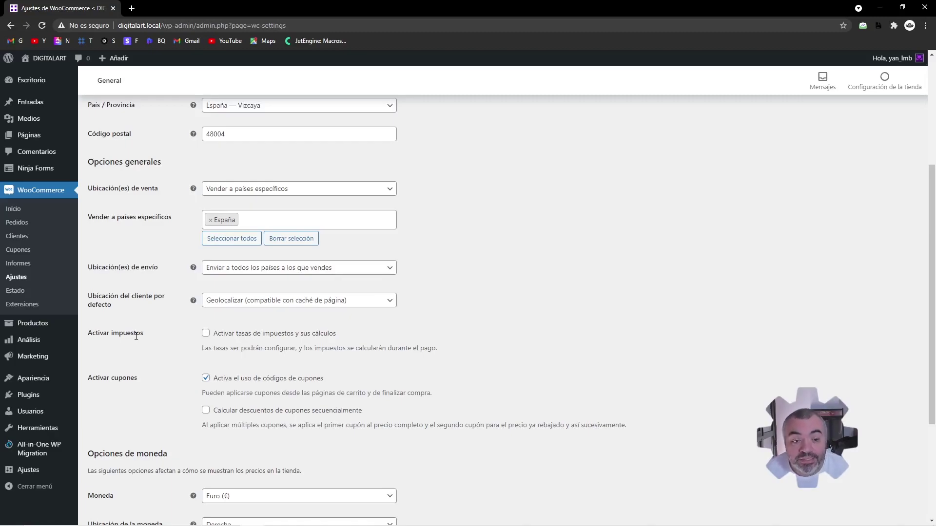
Activate tax rates and tax calculations for the store
{"action": "left_click", "coordinate": [206, 334]}
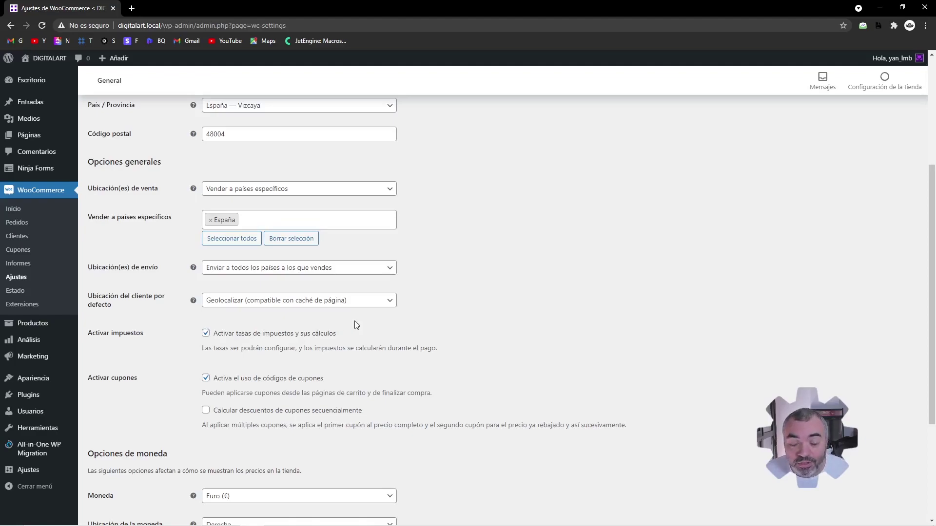
{"action": "scroll", "coordinate": [318, 339], "scroll_direction": "up", "scroll_amount": 5}
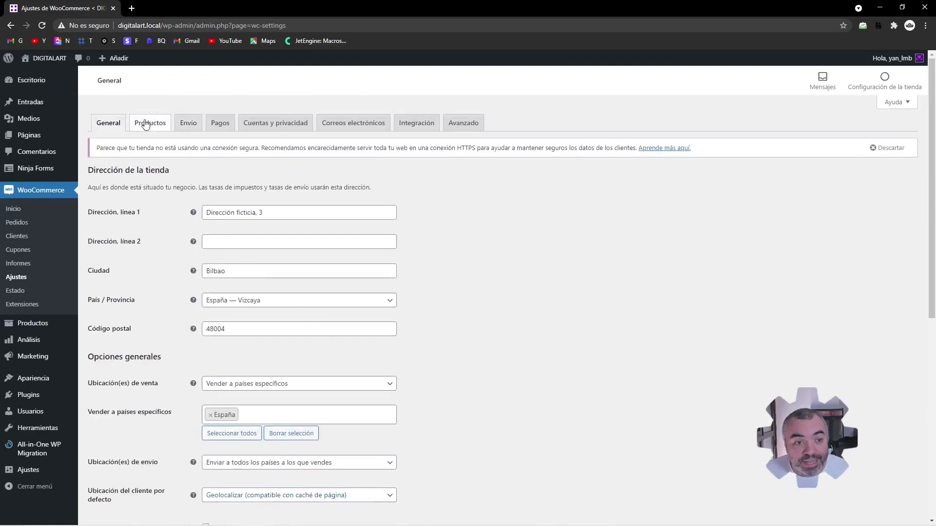
{"action": "scroll", "coordinate": [356, 230], "scroll_direction": "down", "scroll_amount": 6}
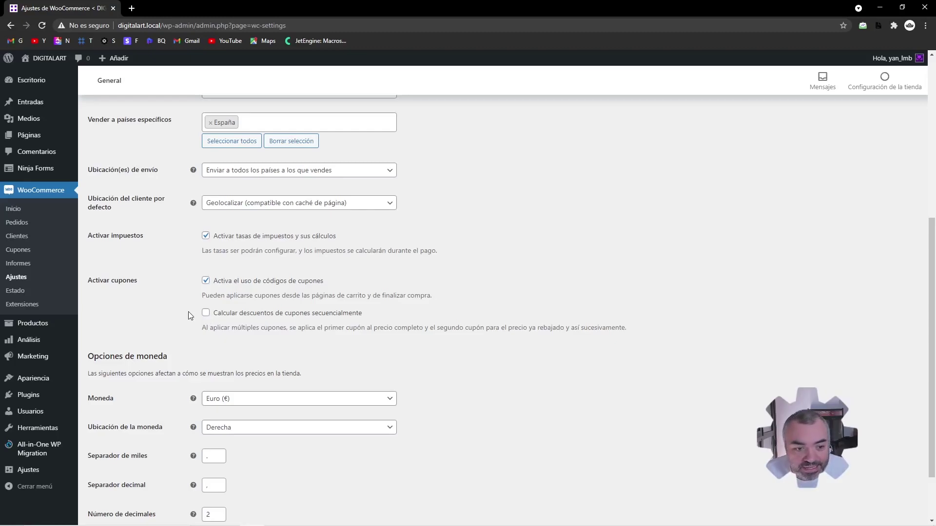
{"action": "left_click", "coordinate": [206, 315]}
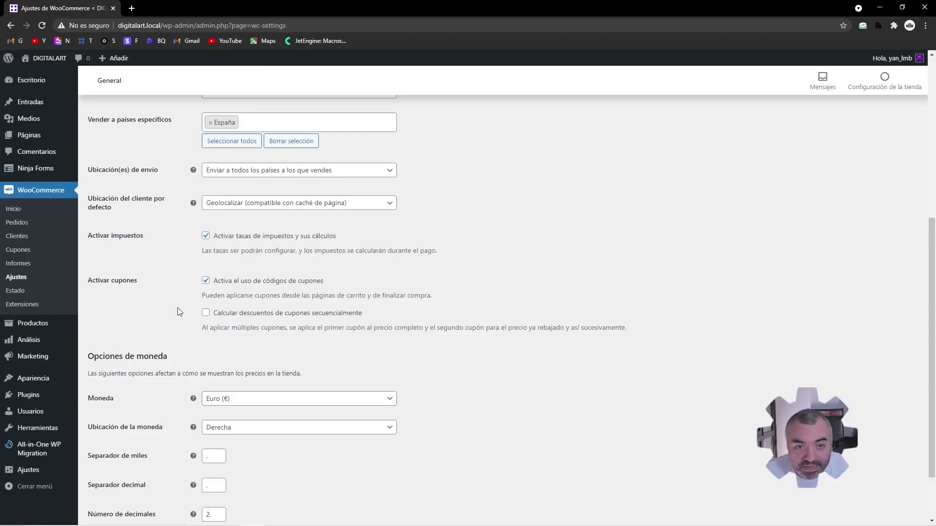
Review the currency options: currency, currency position, thousands separator, decimal separator and number of decimals
{"action": "scroll", "coordinate": [174, 295], "scroll_direction": "down", "scroll_amount": 1}
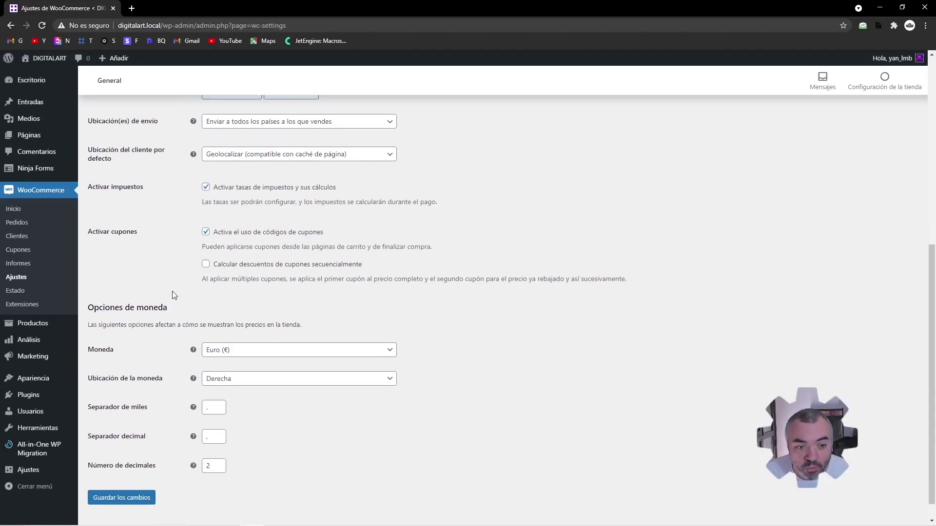
{"action": "scroll", "coordinate": [172, 288], "scroll_direction": "down", "scroll_amount": 1}
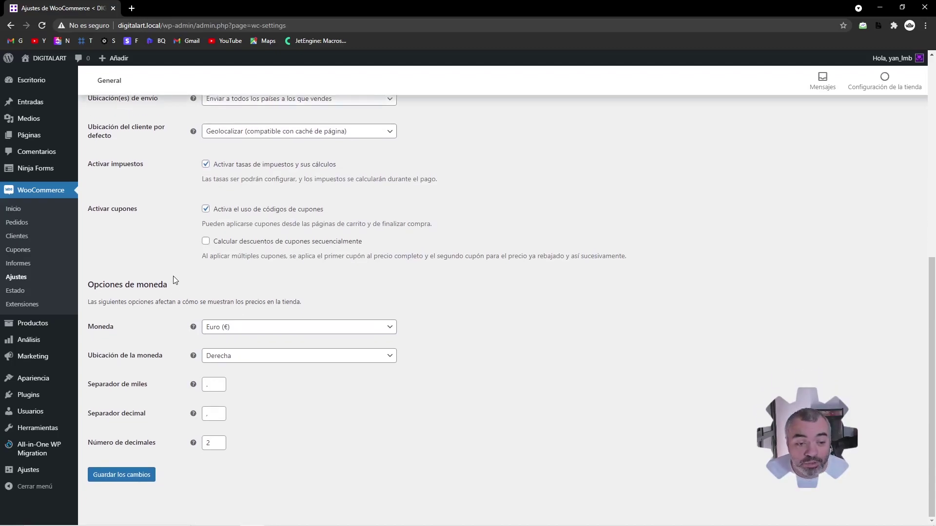
{"action": "left_click", "coordinate": [231, 332]}
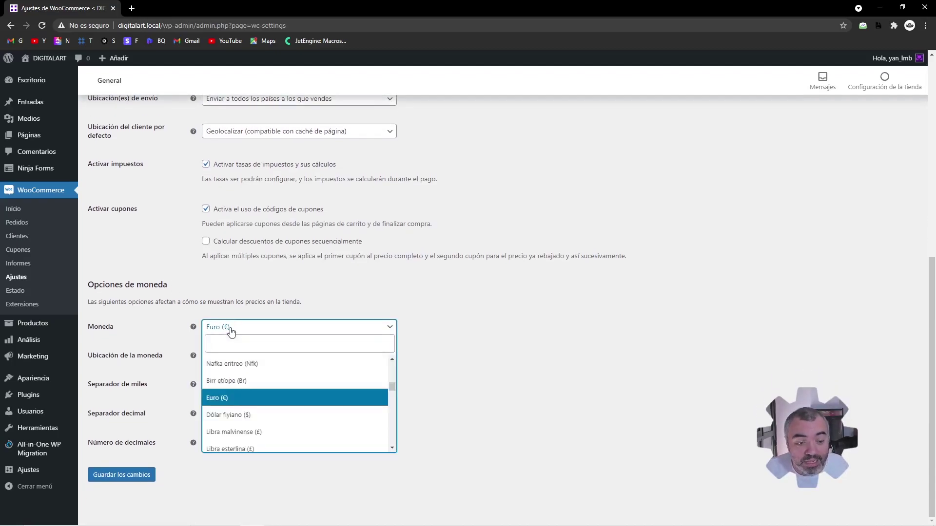
{"action": "left_click", "coordinate": [414, 291]}
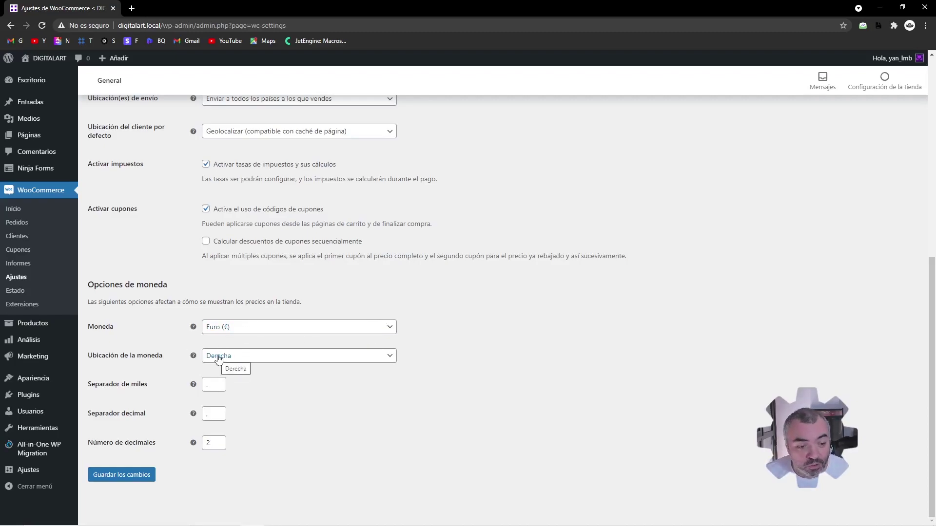
{"action": "left_click", "coordinate": [211, 385]}
{"action": "left_click", "coordinate": [258, 393]}
{"action": "left_click", "coordinate": [207, 413]}
{"action": "left_click", "coordinate": [240, 418]}
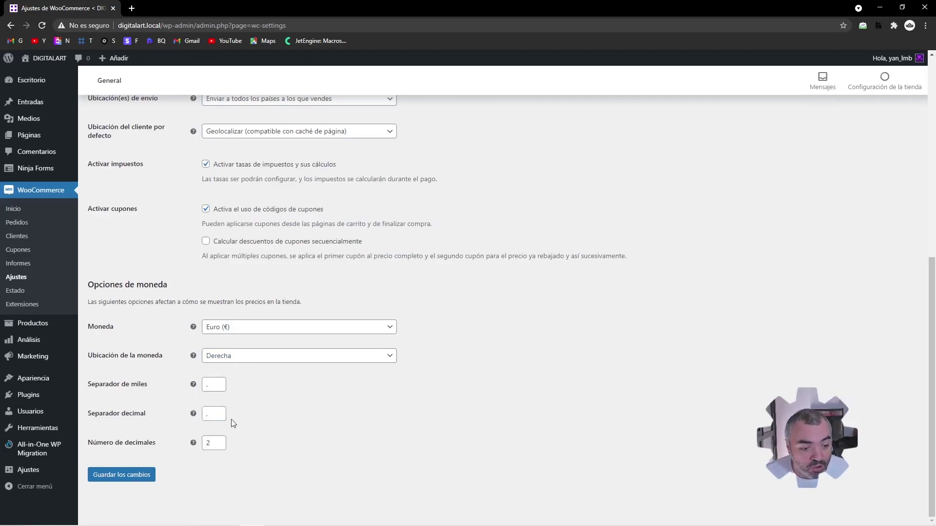
{"action": "left_click", "coordinate": [218, 443]}
{"action": "left_click", "coordinate": [271, 427]}
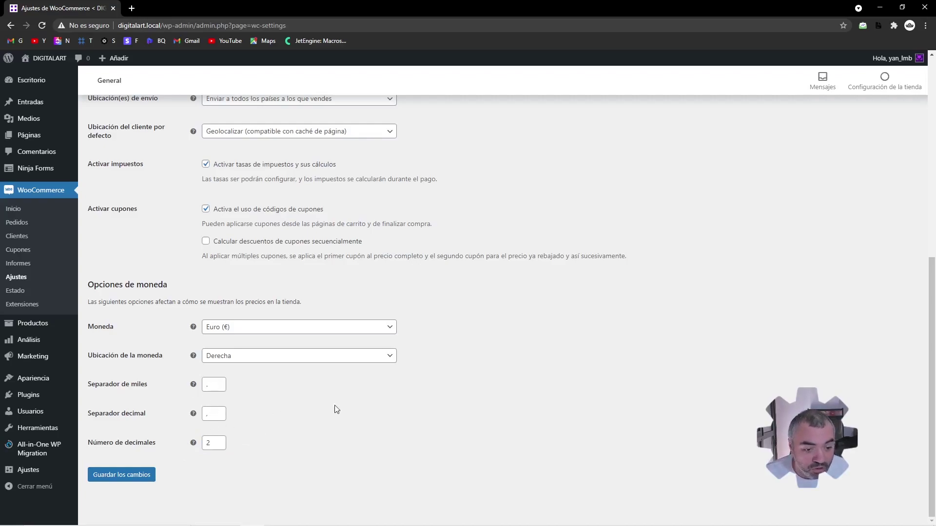
Review the general settings once more and save the changes
{"action": "scroll", "coordinate": [497, 364], "scroll_direction": "up", "scroll_amount": 6}
{"action": "scroll", "coordinate": [508, 364], "scroll_direction": "up", "scroll_amount": 2}
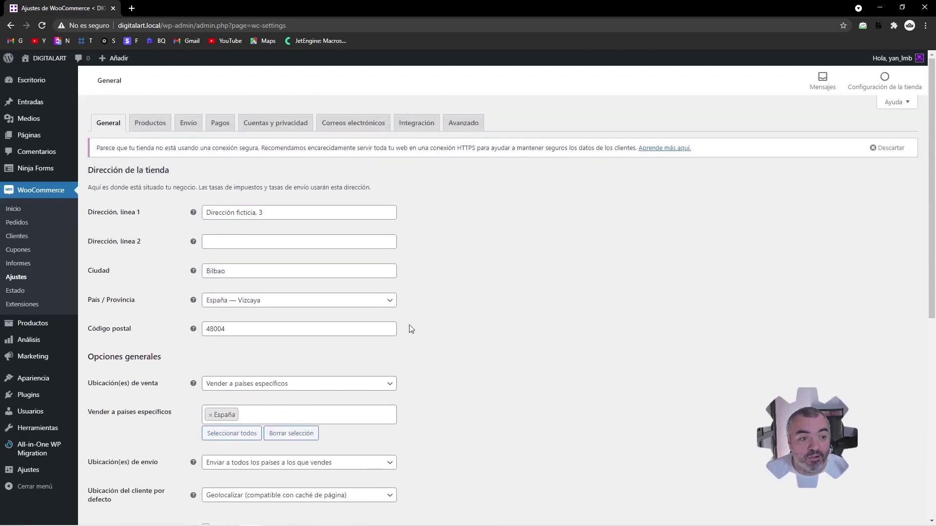
{"action": "scroll", "coordinate": [460, 292], "scroll_direction": "down", "scroll_amount": 8}
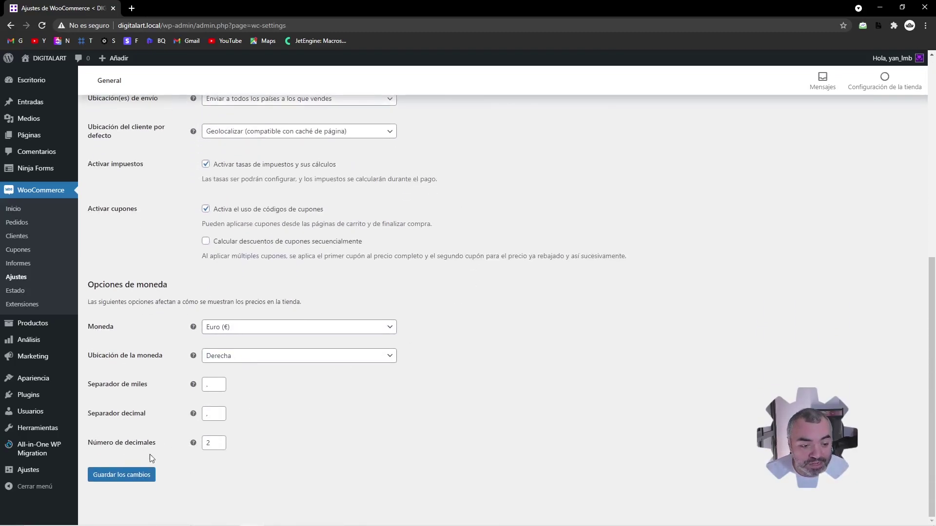
{"action": "left_click", "coordinate": [137, 478]}
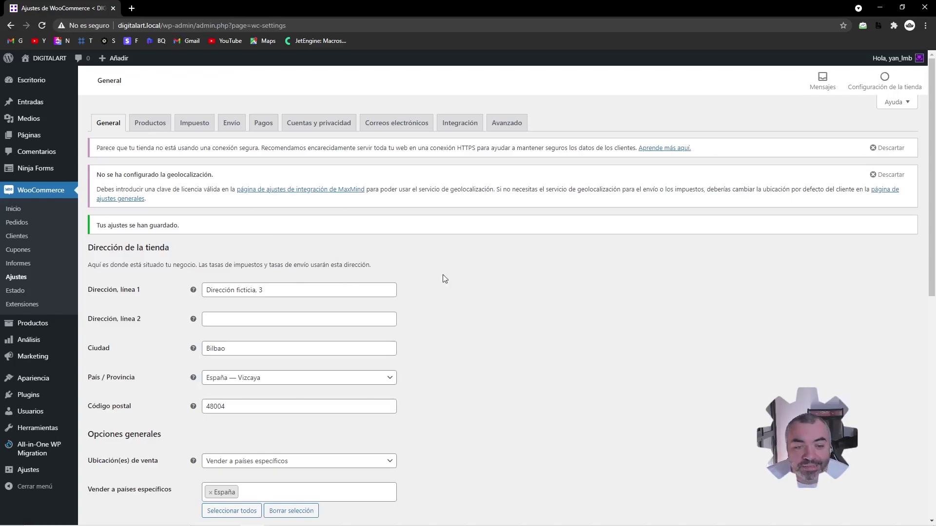
{"action": "scroll", "coordinate": [444, 278], "scroll_direction": "down", "scroll_amount": 6}
{"action": "scroll", "coordinate": [435, 279], "scroll_direction": "up", "scroll_amount": 6}
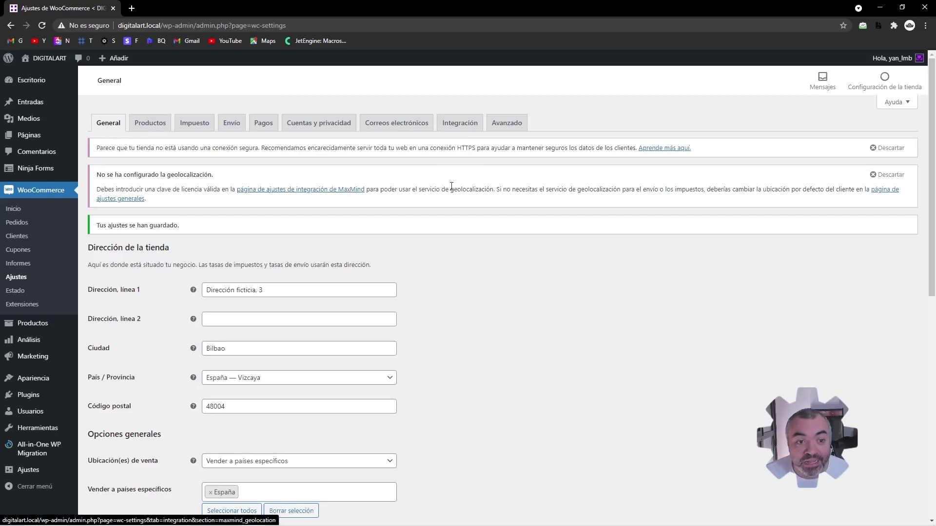
{"action": "scroll", "coordinate": [497, 217], "scroll_direction": "down", "scroll_amount": 8}
{"action": "left_click", "coordinate": [215, 216]}
{"action": "key", "text": "Return"}
{"action": "scroll", "coordinate": [213, 184], "scroll_direction": "up", "scroll_amount": 1}
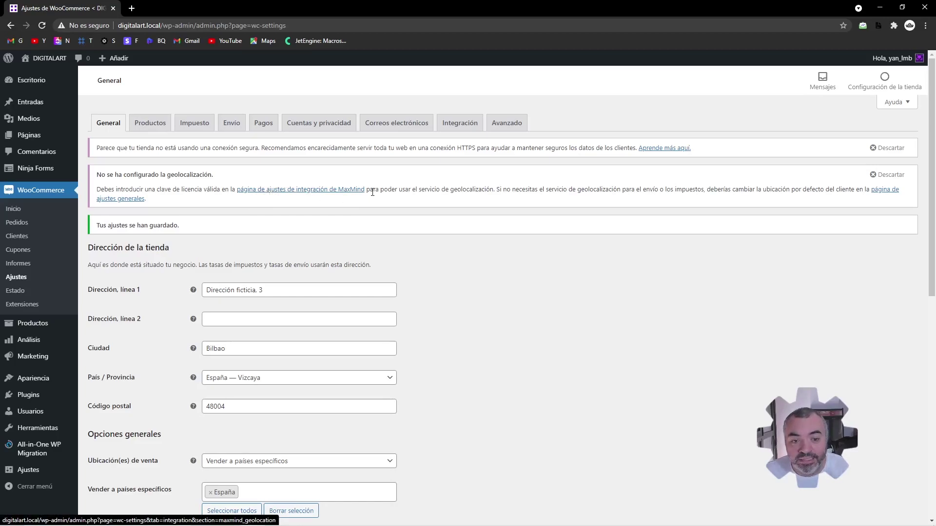
Open the MaxMind integration settings and the linked geolocation integration documentation, accepting the site's cookie notice
{"action": "middle_click", "coordinate": [295, 192]}
{"action": "left_click", "coordinate": [201, 7]}
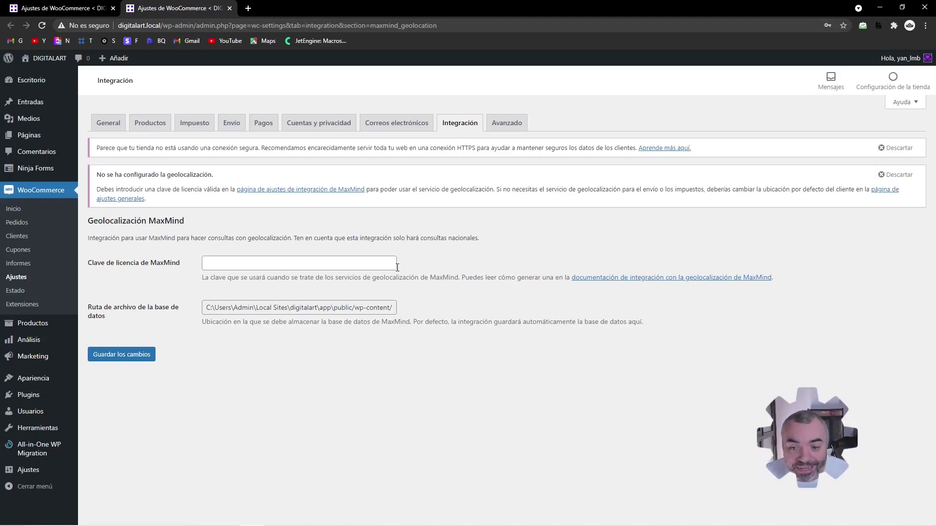
{"action": "left_click", "coordinate": [606, 282]}
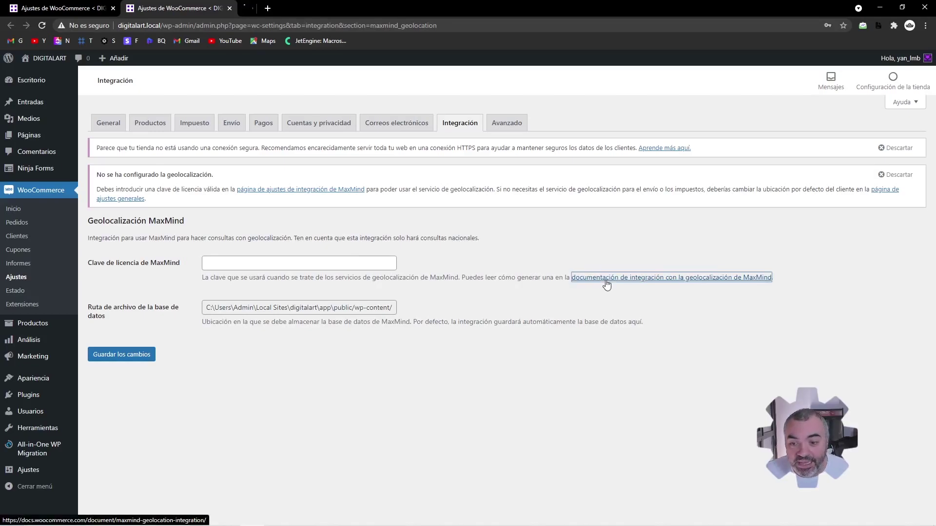
{"action": "key", "text": "ctrl+Tab"}
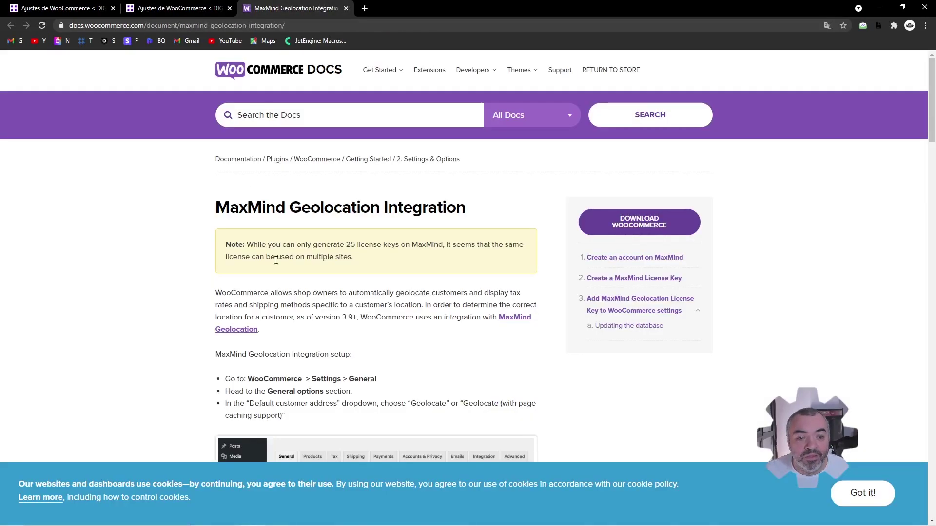
{"action": "left_click", "coordinate": [837, 485]}
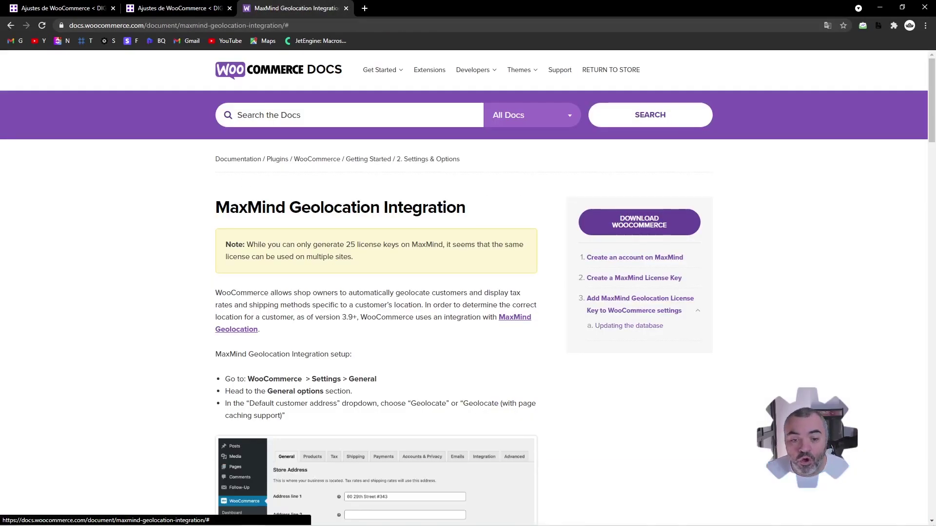
Read the documentation on enabling geolocation, creating a MaxMind account and generating a license key
{"action": "scroll", "coordinate": [429, 253], "scroll_direction": "down", "scroll_amount": 3}
{"action": "scroll", "coordinate": [368, 224], "scroll_direction": "down", "scroll_amount": 1}
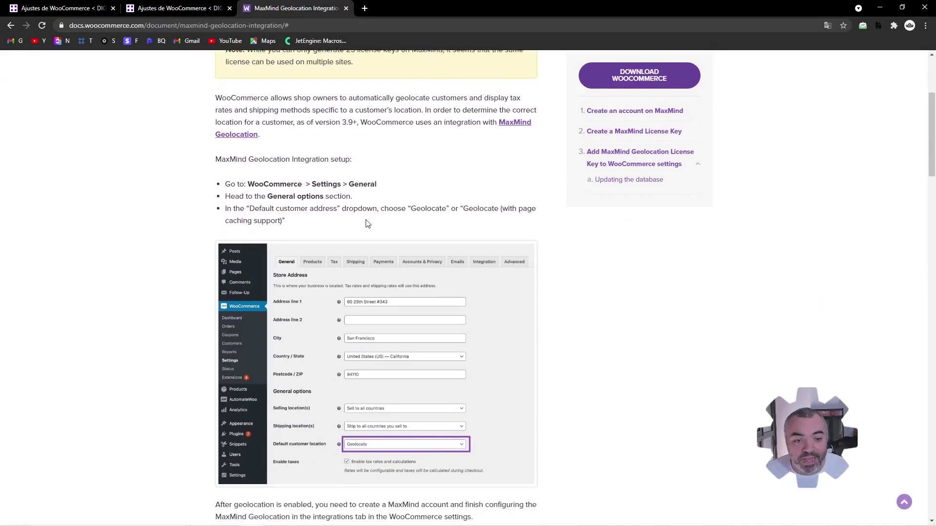
{"action": "scroll", "coordinate": [302, 187], "scroll_direction": "down", "scroll_amount": 7}
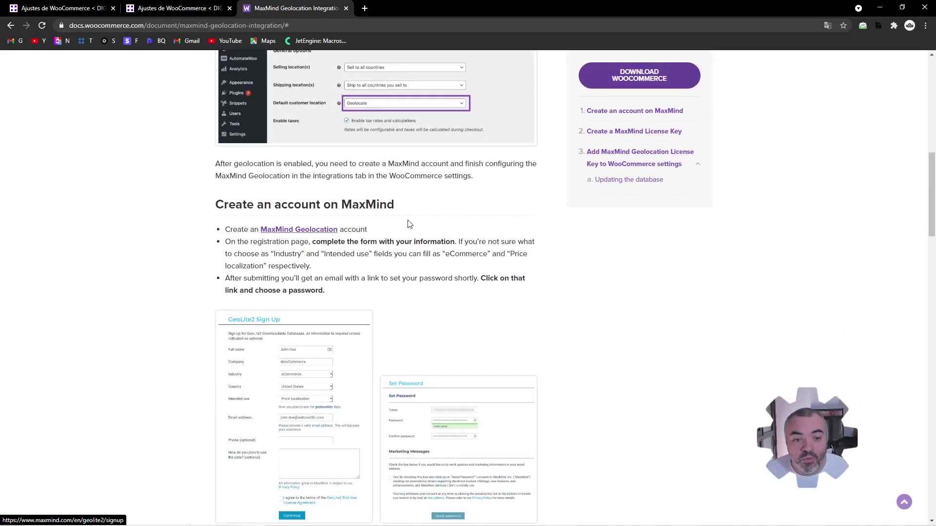
{"action": "scroll", "coordinate": [380, 307], "scroll_direction": "down", "scroll_amount": 6}
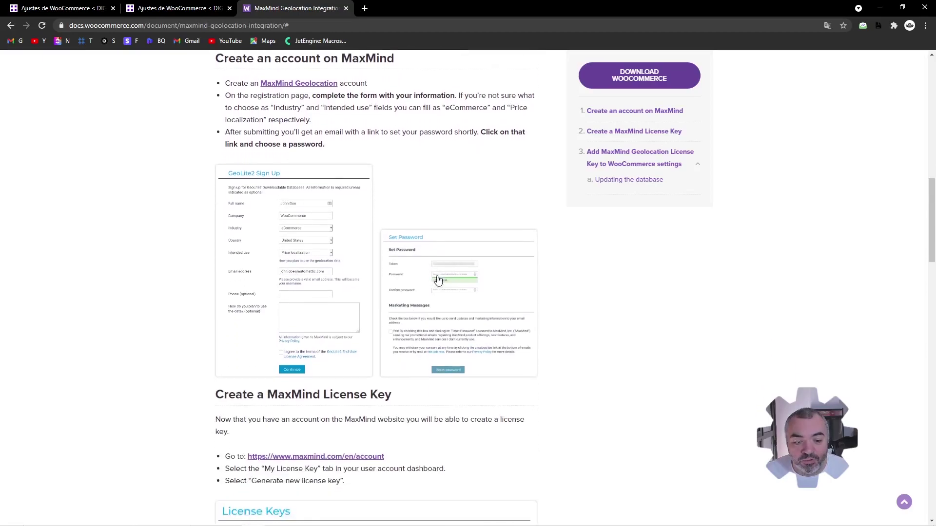
{"action": "scroll", "coordinate": [353, 314], "scroll_direction": "down", "scroll_amount": 3}
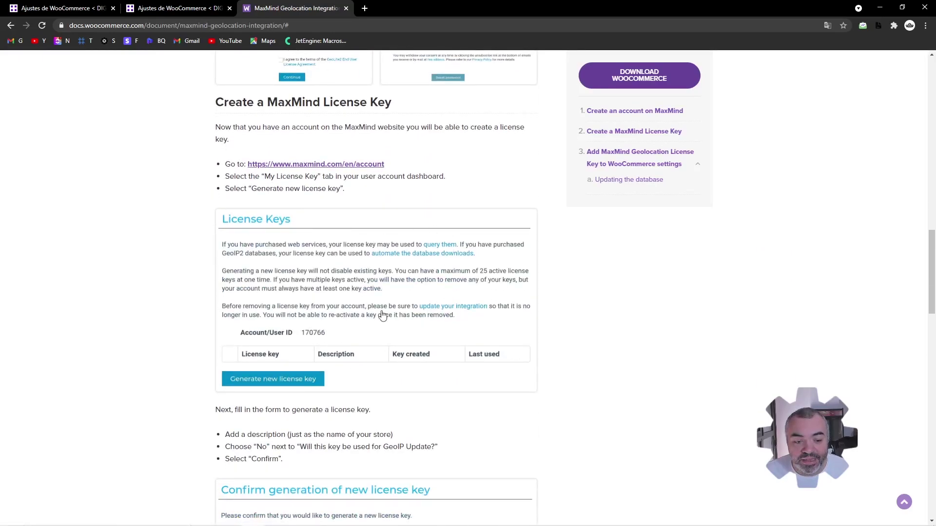
{"action": "scroll", "coordinate": [381, 315], "scroll_direction": "up", "scroll_amount": 15}
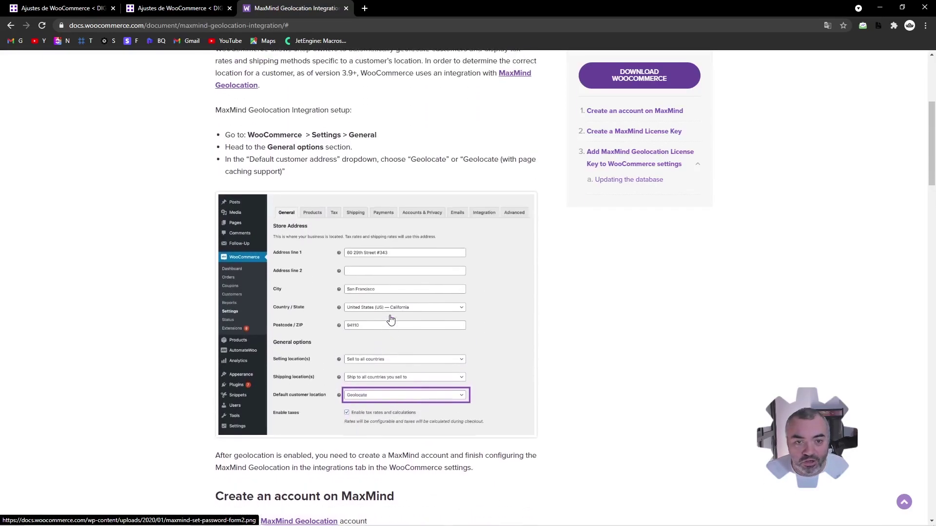
{"action": "scroll", "coordinate": [402, 317], "scroll_direction": "up", "scroll_amount": 3}
{"action": "scroll", "coordinate": [404, 309], "scroll_direction": "down", "scroll_amount": 5}
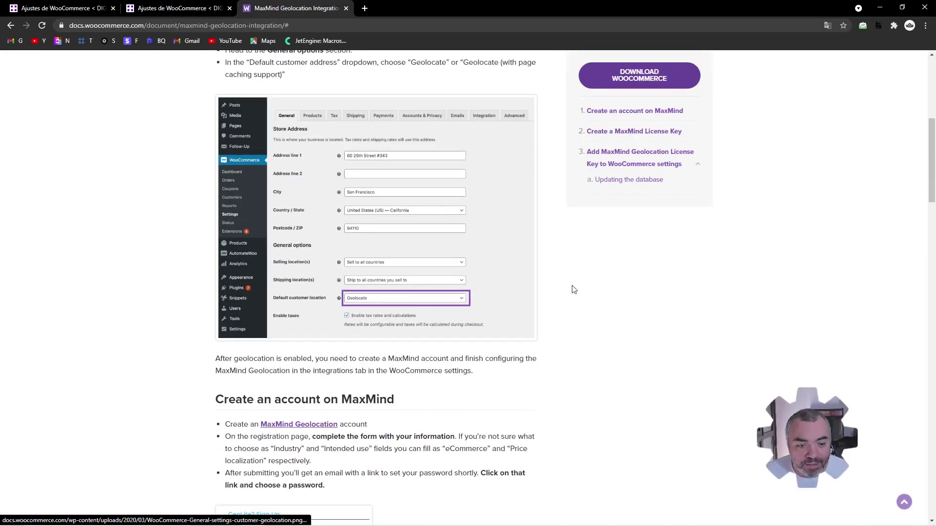
Open the GeoLite2 sign-up page from the documentation and submit the registration with eCommerce, Spain and Web analytics selected
{"action": "scroll", "coordinate": [480, 319], "scroll_direction": "down", "scroll_amount": 2}
{"action": "scroll", "coordinate": [480, 319], "scroll_direction": "down", "scroll_amount": 1}
{"action": "middle_click", "coordinate": [286, 281]}
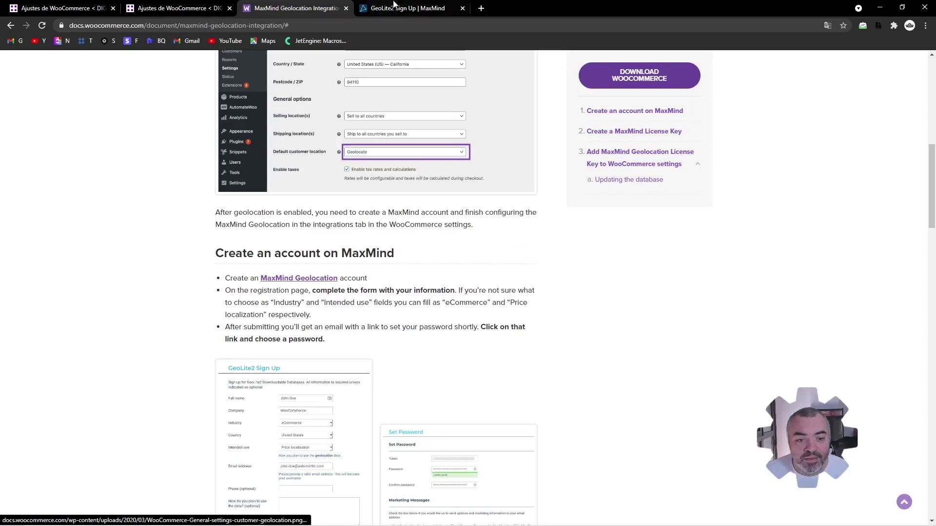
{"action": "left_click", "coordinate": [419, 5]}
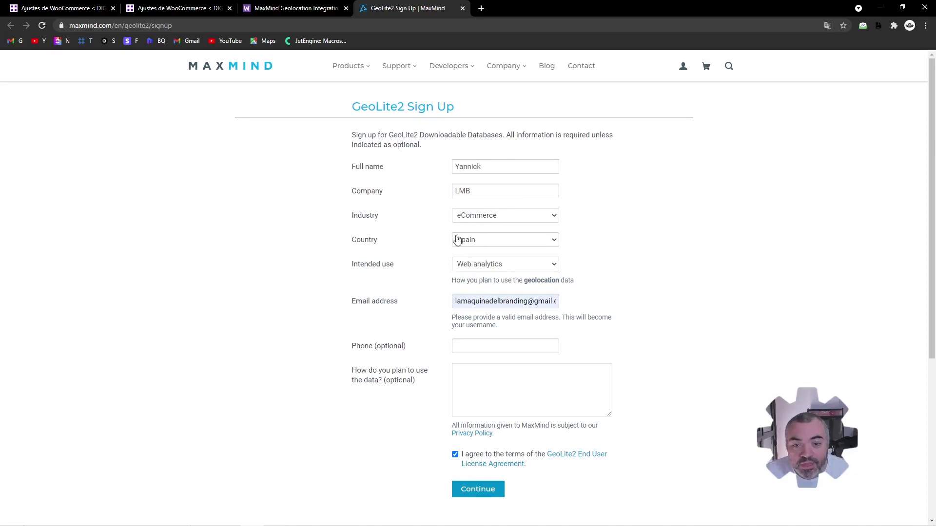
{"action": "scroll", "coordinate": [341, 244], "scroll_direction": "down", "scroll_amount": 4}
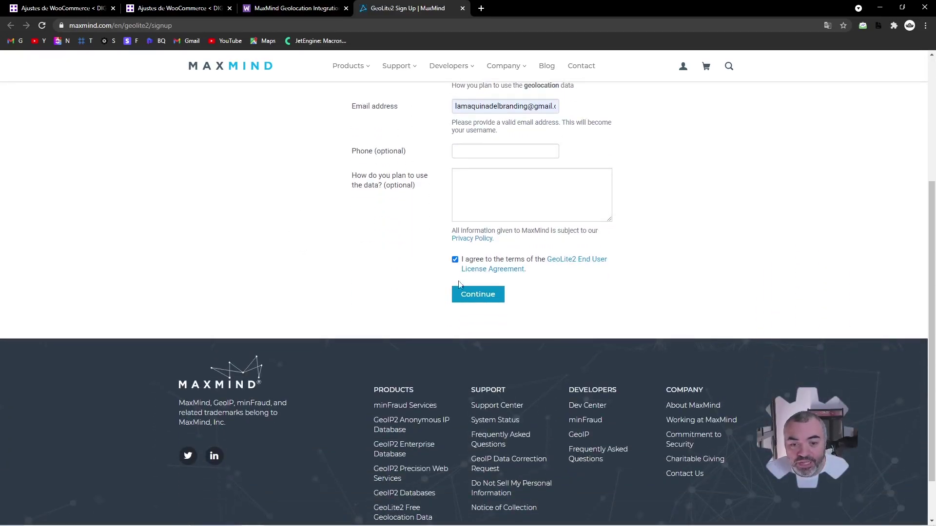
{"action": "left_click", "coordinate": [472, 296]}
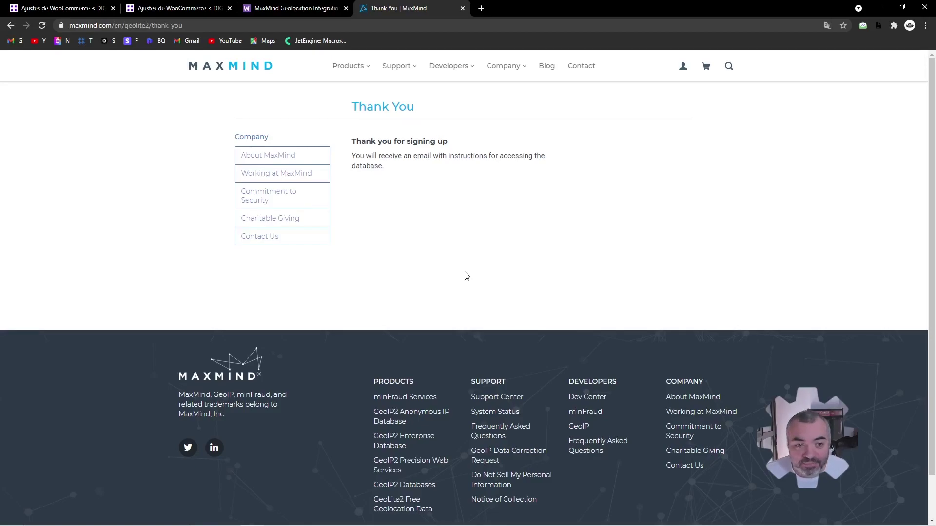
Check the documentation's license key instructions and open the account login on the MaxMind site
{"action": "key", "text": "ctrl+shift+Tab"}
{"action": "scroll", "coordinate": [491, 322], "scroll_direction": "down", "scroll_amount": 3}
{"action": "scroll", "coordinate": [491, 322], "scroll_direction": "up", "scroll_amount": 1}
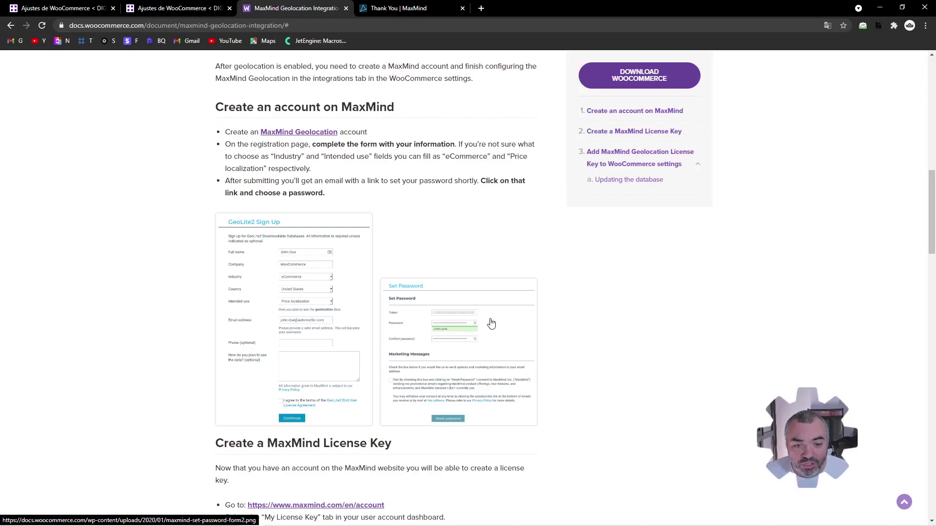
{"action": "scroll", "coordinate": [425, 315], "scroll_direction": "down", "scroll_amount": 4}
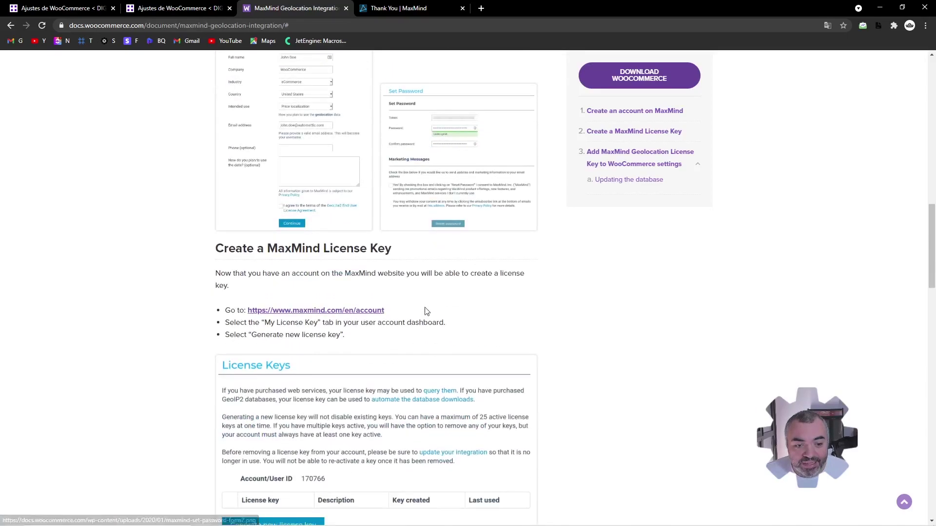
{"action": "scroll", "coordinate": [398, 312], "scroll_direction": "down", "scroll_amount": 1}
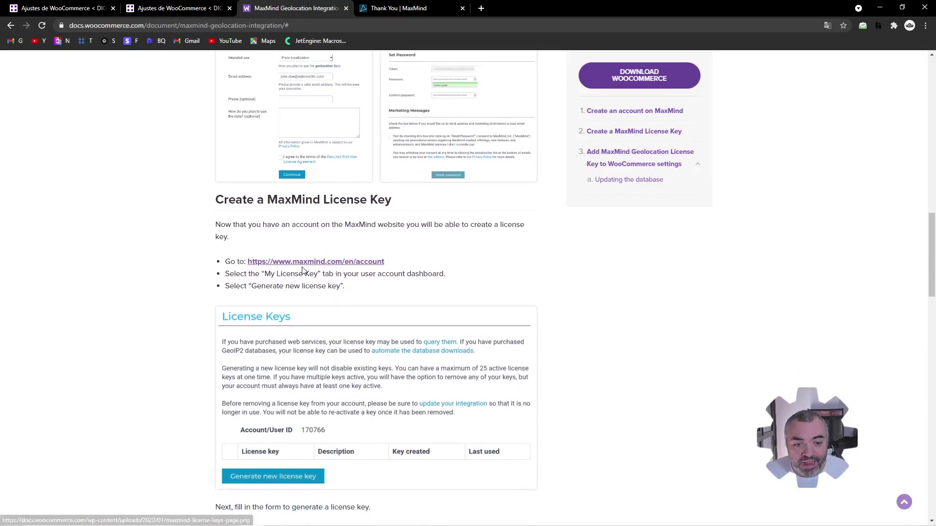
{"action": "left_click", "coordinate": [405, 8]}
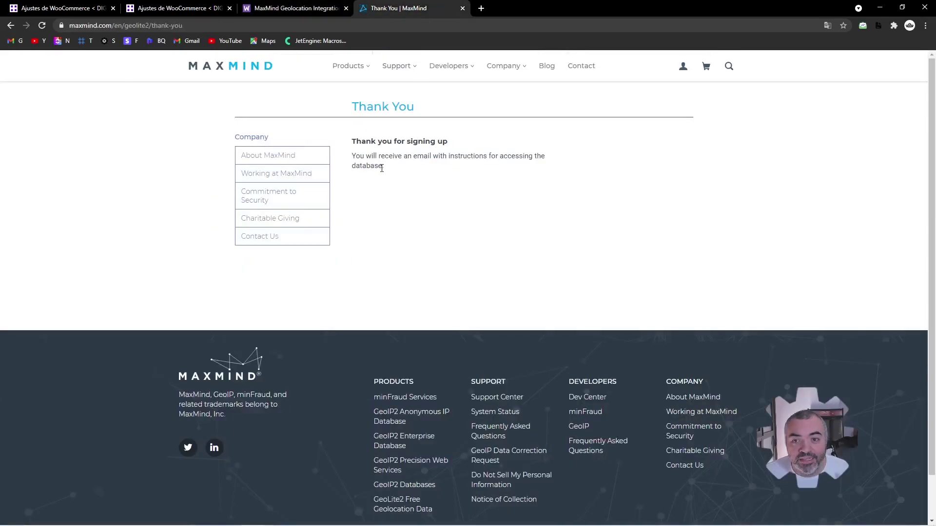
{"action": "left_click", "coordinate": [682, 66]}
Complete the bicycle image CAPTCHA to get access to the MaxMind account login
{"action": "left_click", "coordinate": [458, 147]}
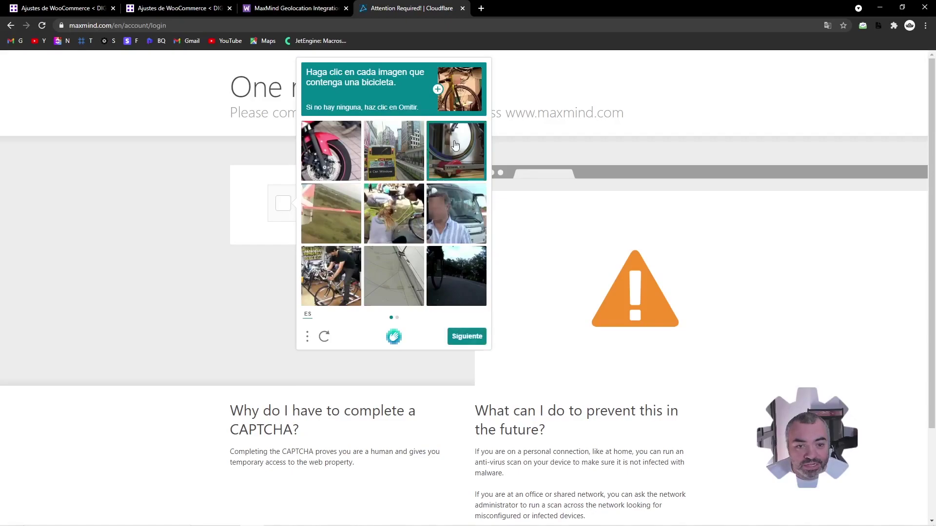
{"action": "left_click", "coordinate": [324, 286]}
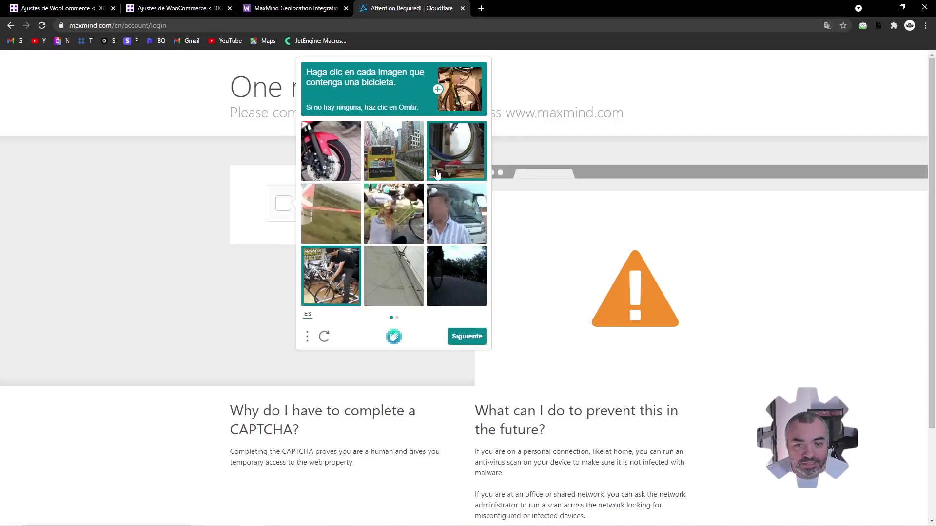
{"action": "left_click", "coordinate": [408, 213]}
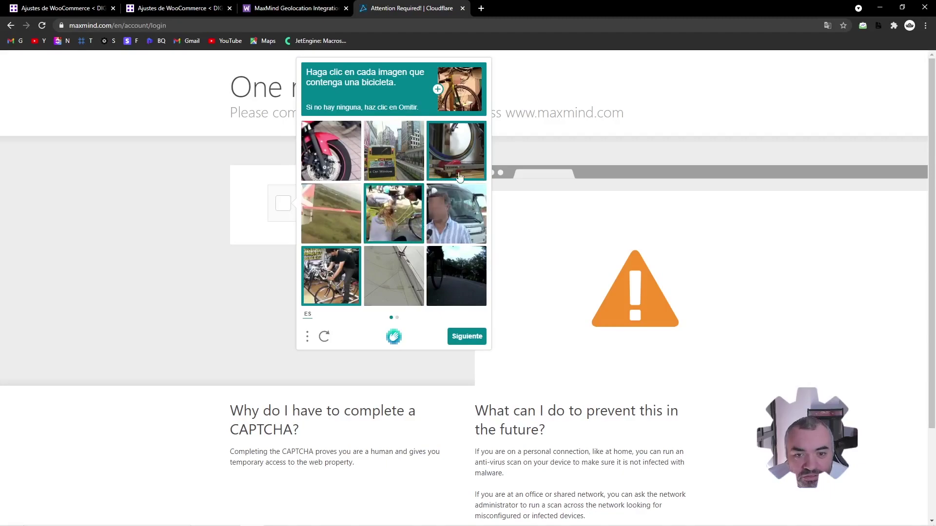
{"action": "left_click", "coordinate": [462, 337]}
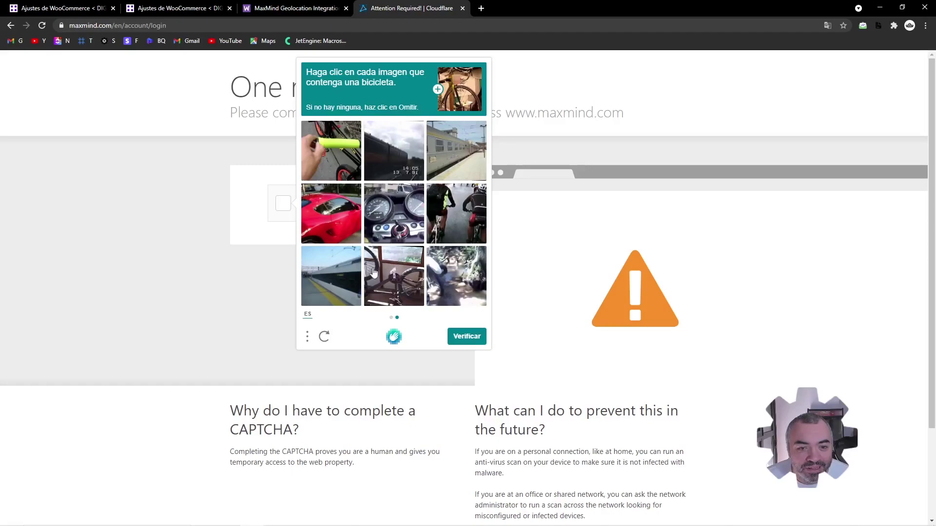
{"action": "left_click", "coordinate": [395, 278]}
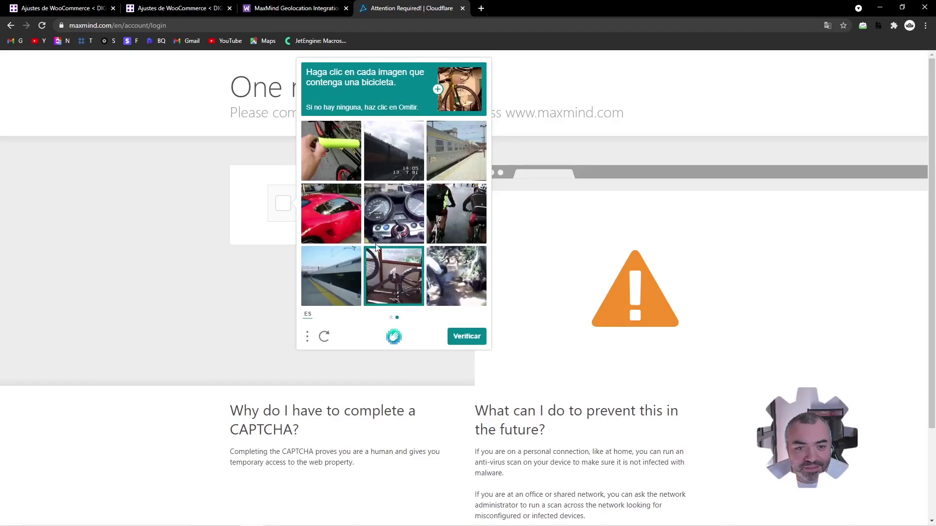
{"action": "left_click", "coordinate": [341, 163]}
{"action": "left_click", "coordinate": [472, 218]}
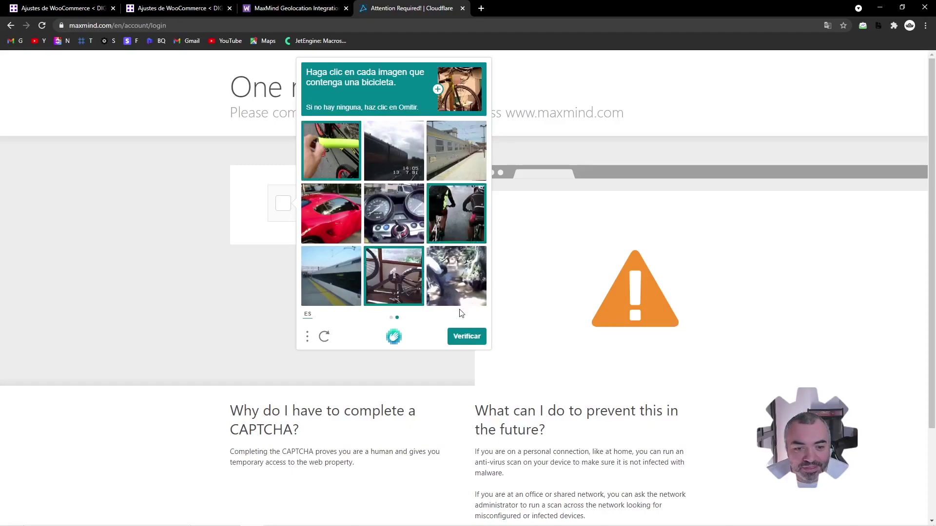
{"action": "left_click", "coordinate": [467, 336]}
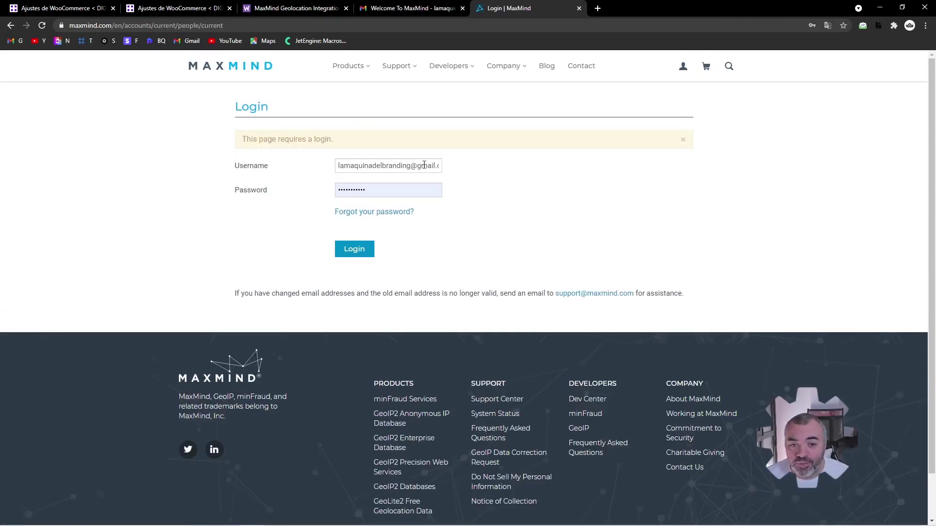
Log in to the MaxMind account and save the login credentials in the browser
{"action": "left_click", "coordinate": [365, 251]}
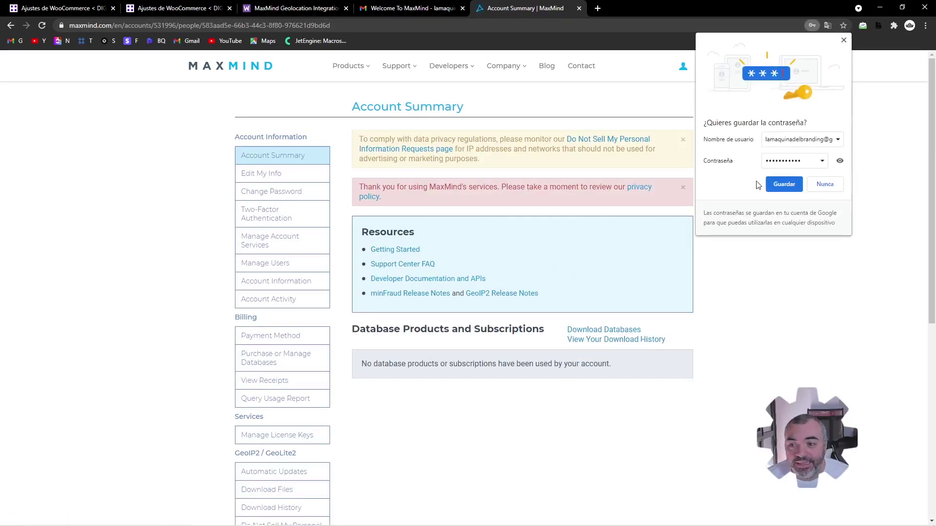
{"action": "left_click", "coordinate": [781, 189]}
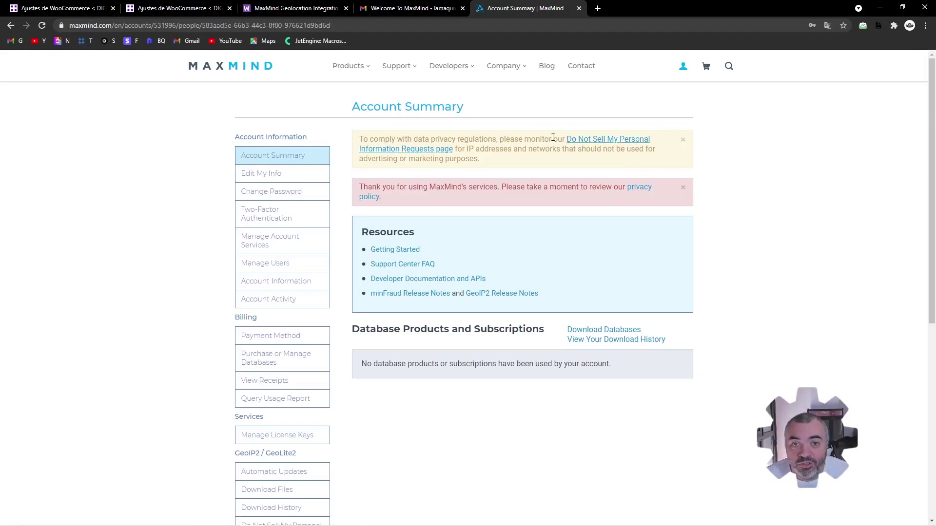
Check the documentation's license key instructions and open the license key management page of the MaxMind account
{"action": "left_click", "coordinate": [293, 6]}
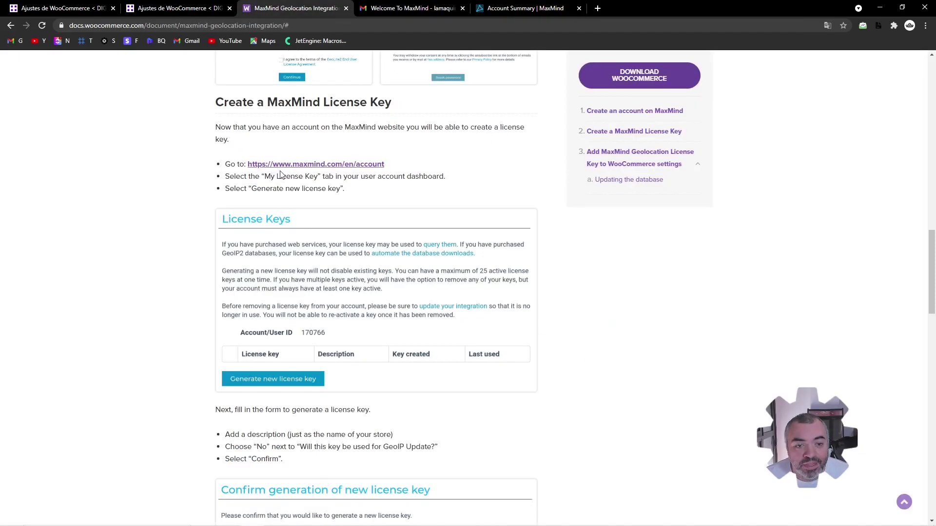
{"action": "left_click_drag", "start_coordinate": [265, 177], "coordinate": [318, 176]}
{"action": "left_click", "coordinate": [319, 176]}
{"action": "left_click", "coordinate": [525, 8]}
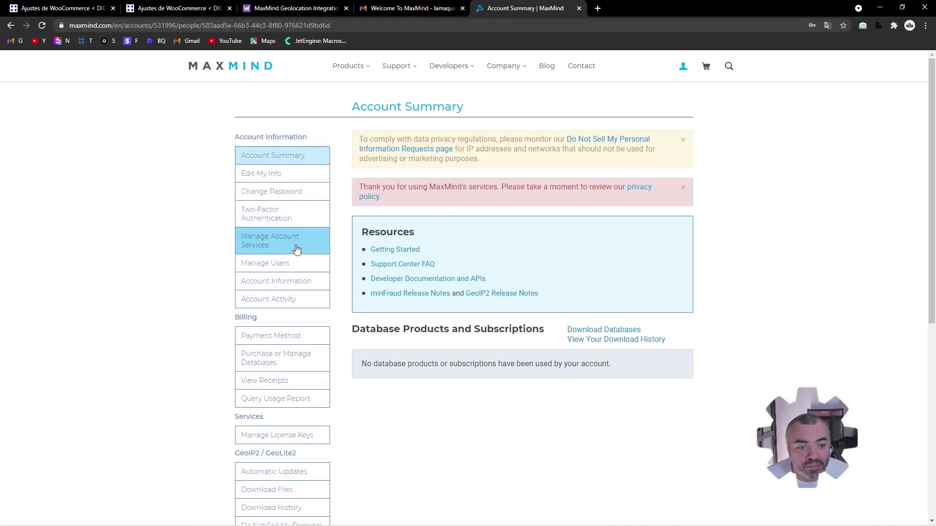
{"action": "scroll", "coordinate": [295, 258], "scroll_direction": "down", "scroll_amount": 4}
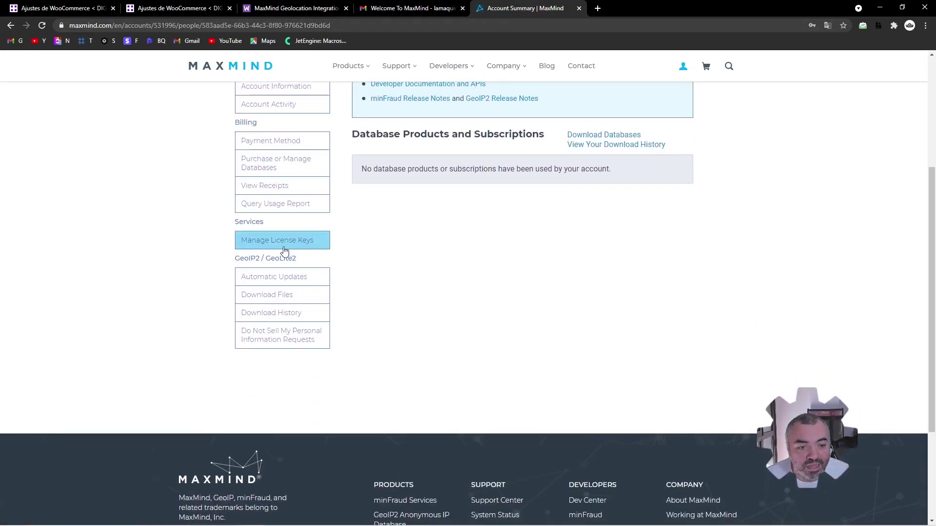
{"action": "left_click", "coordinate": [281, 244]}
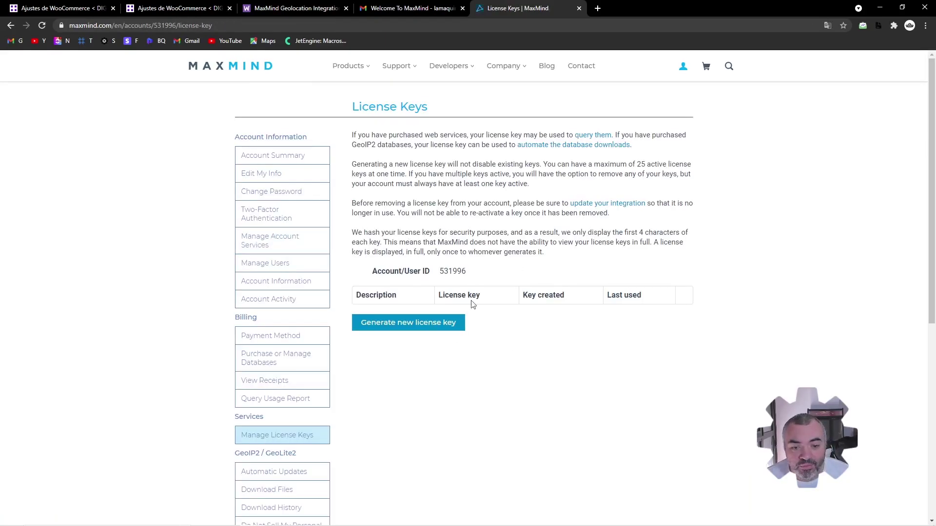
Generate a new license key with the description "Curso WP #1", checking the documentation for the GeoIP Update choice
{"action": "left_click", "coordinate": [439, 326]}
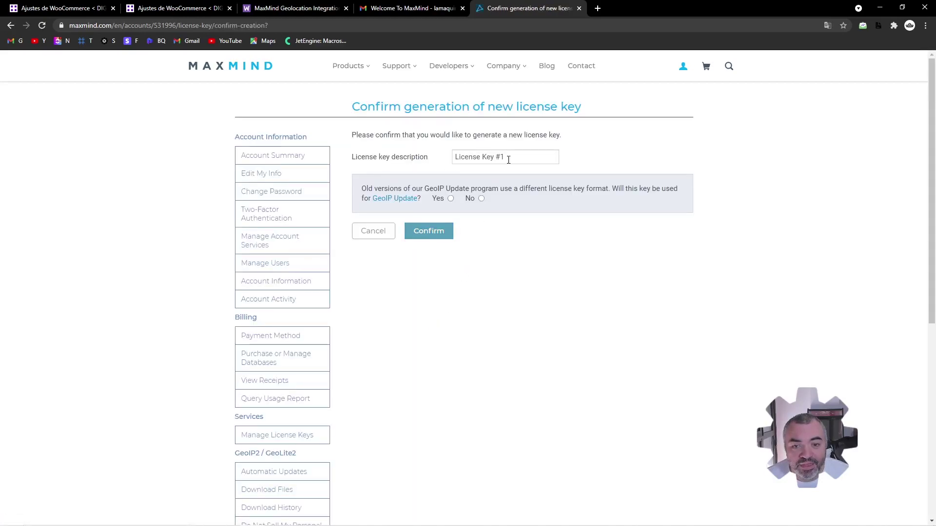
{"action": "left_click_drag", "start_coordinate": [493, 157], "coordinate": [454, 157]}
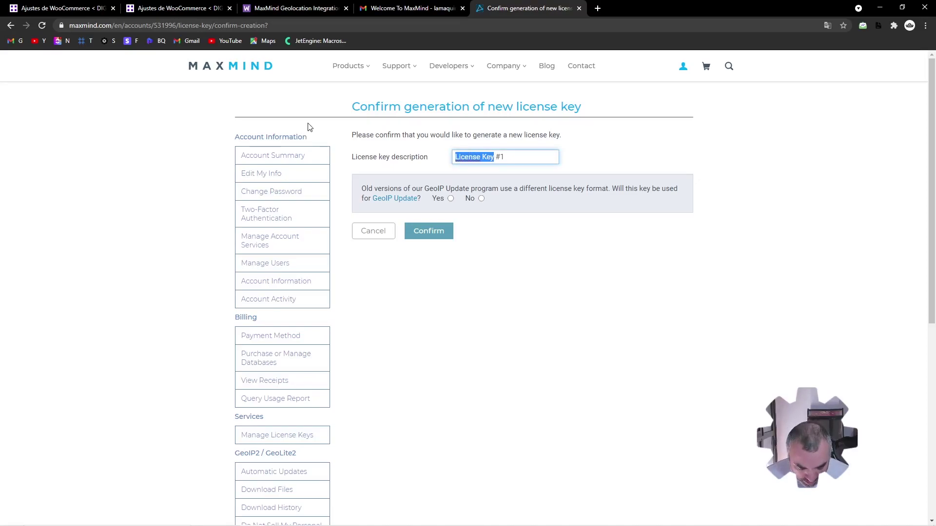
{"action": "type", "text": "Digital"}
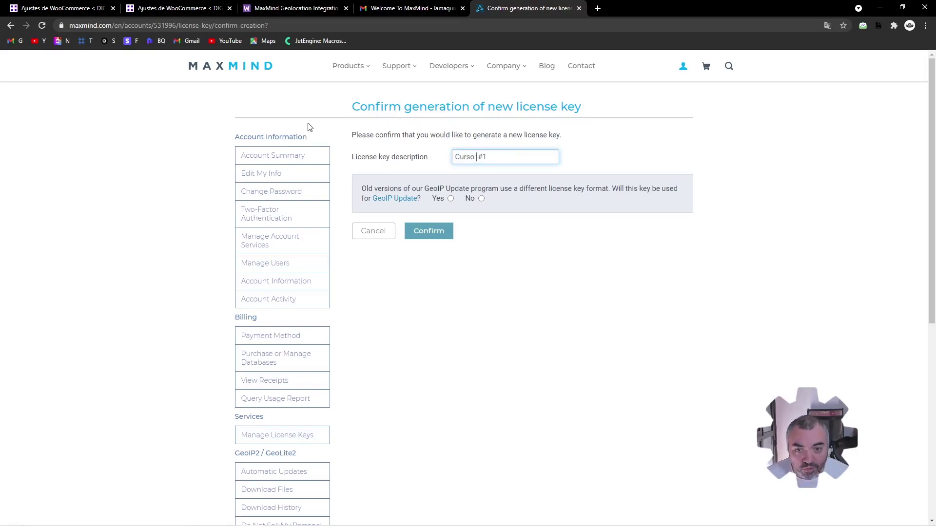
{"action": "key", "text": "ctrl+shift+Tab"}
{"action": "key", "text": "ctrl+shift+Tab"}
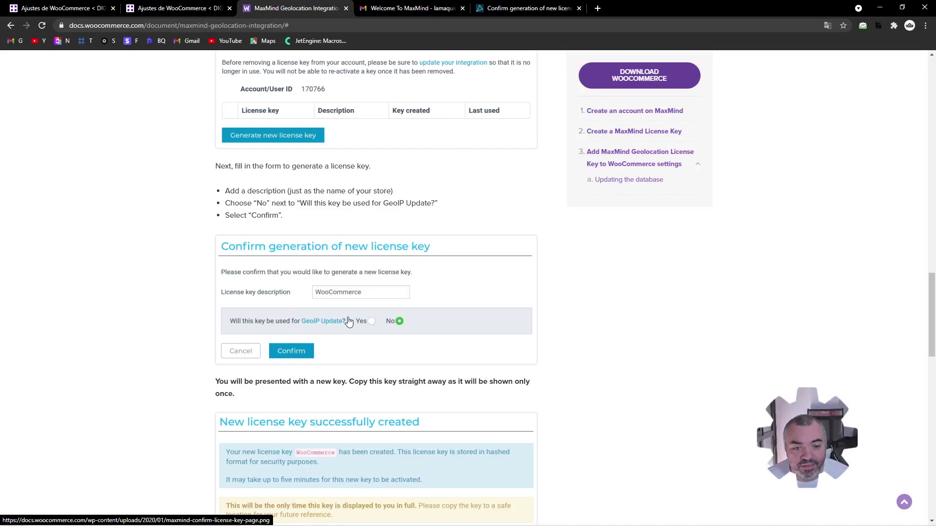
{"action": "left_click", "coordinate": [508, 4]}
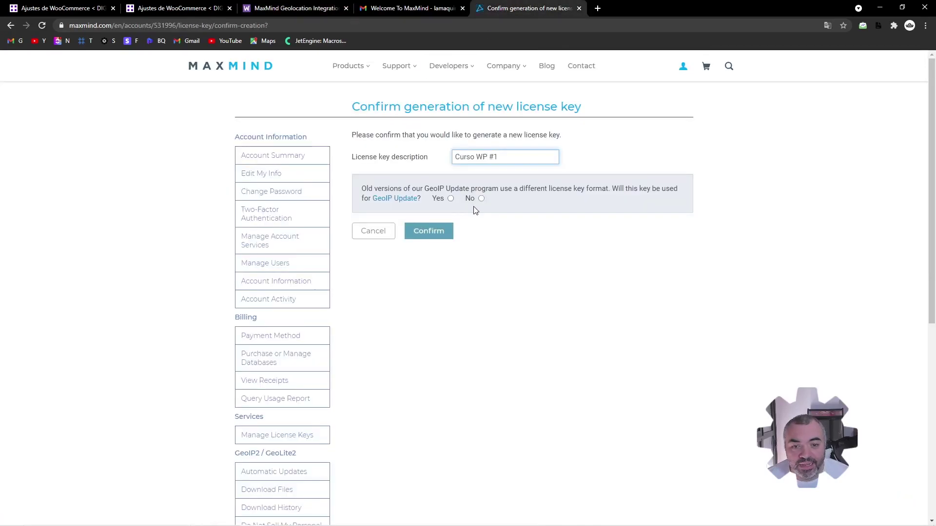
{"action": "left_click", "coordinate": [433, 233]}
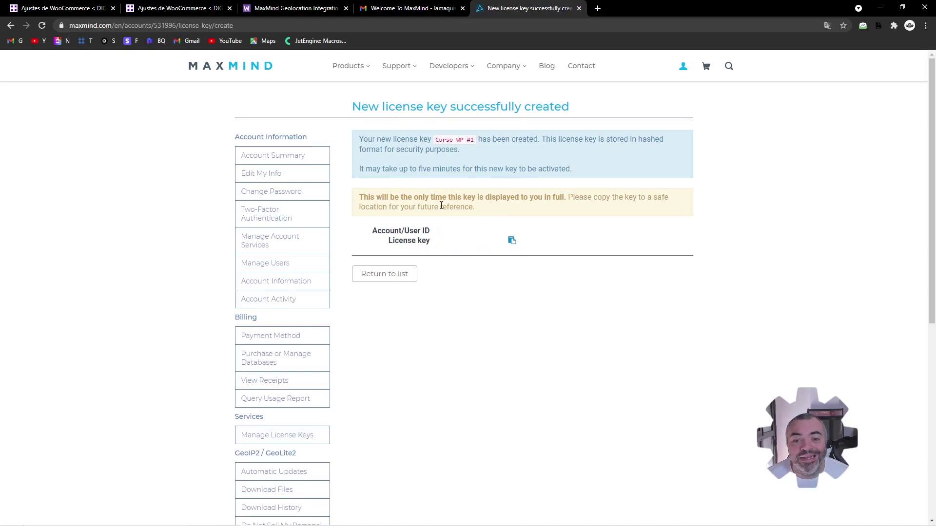
Copy the new license key, paste it into WooCommerce's MaxMind license key field and save the changes
{"action": "left_click", "coordinate": [510, 241]}
{"action": "left_click", "coordinate": [162, 7]}
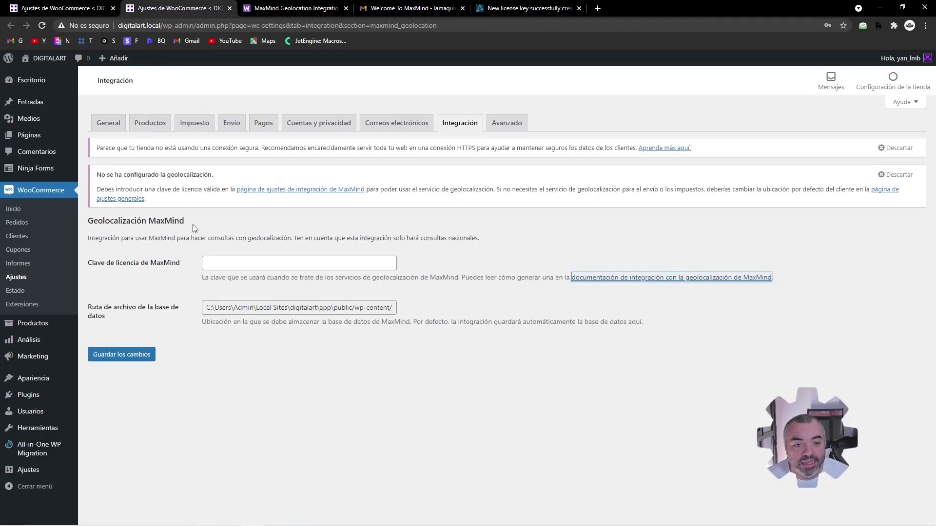
{"action": "left_click", "coordinate": [249, 264]}
{"action": "right_click", "coordinate": [249, 266]}
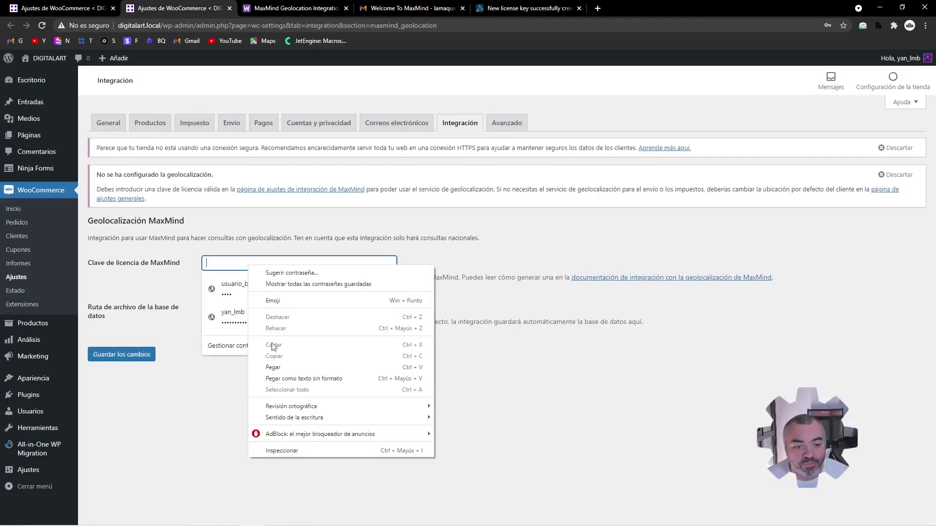
{"action": "left_click", "coordinate": [273, 367]}
{"action": "left_click", "coordinate": [136, 358]}
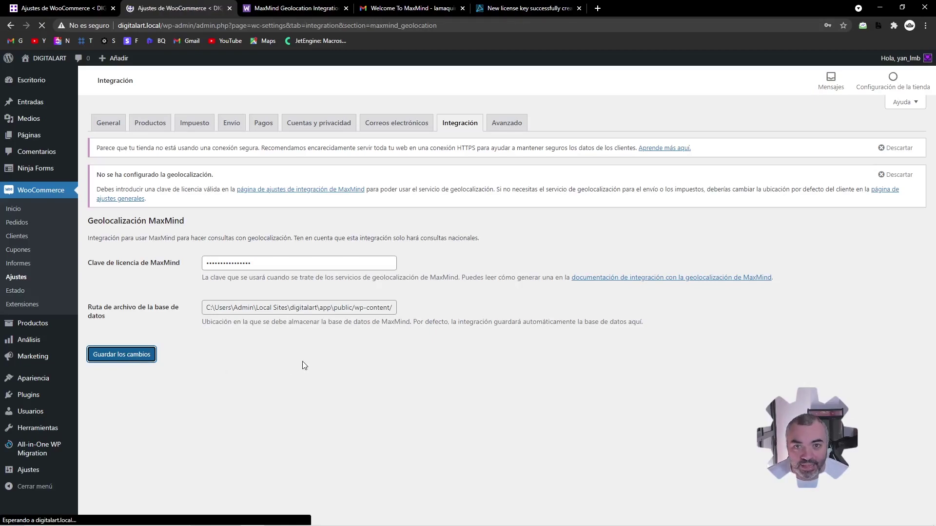
Check MaxMind's notice about key activation time and save the WooCommerce MaxMind integration settings again
{"action": "left_click", "coordinate": [526, 9]}
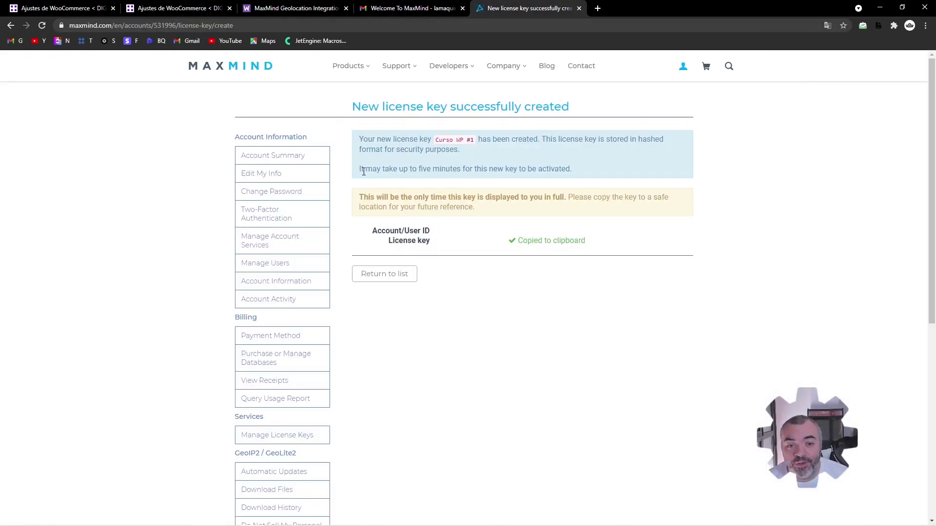
{"action": "left_click_drag", "start_coordinate": [360, 168], "coordinate": [587, 167]}
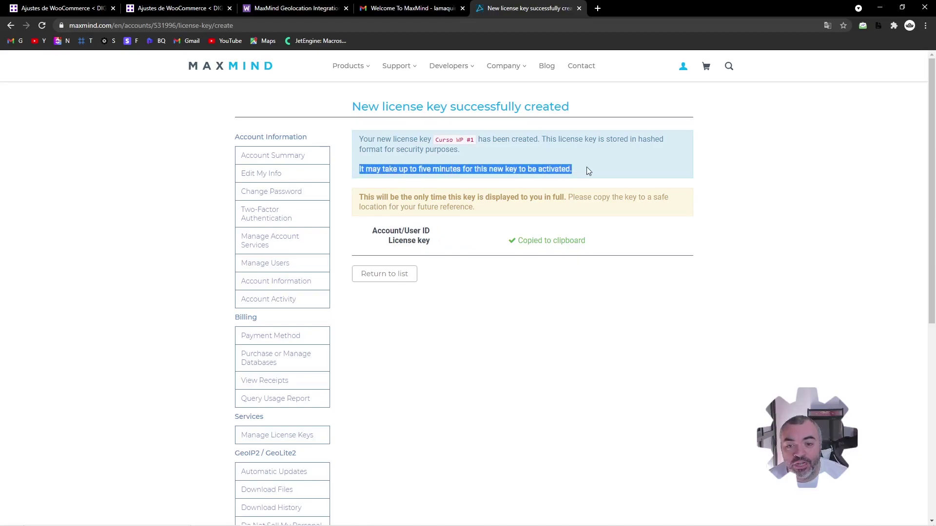
{"action": "left_click", "coordinate": [587, 167]}
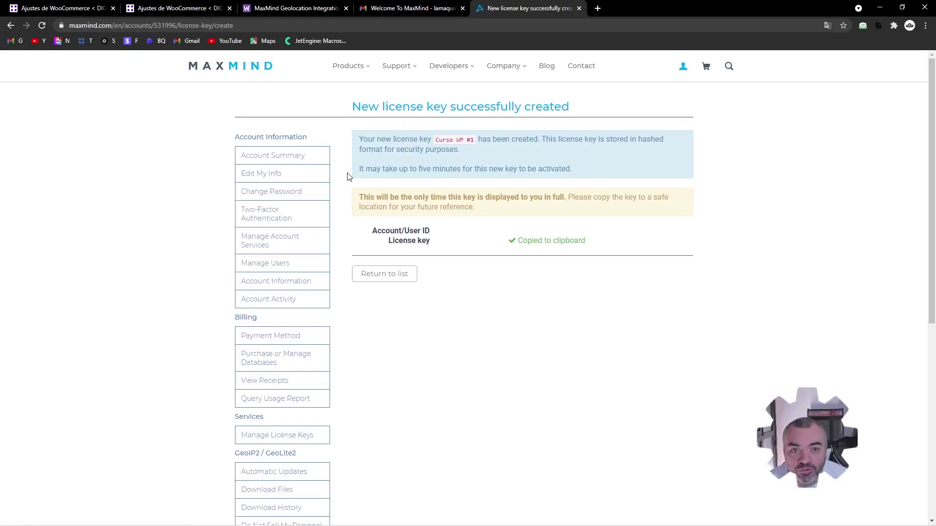
{"action": "key", "text": "ctrl+2"}
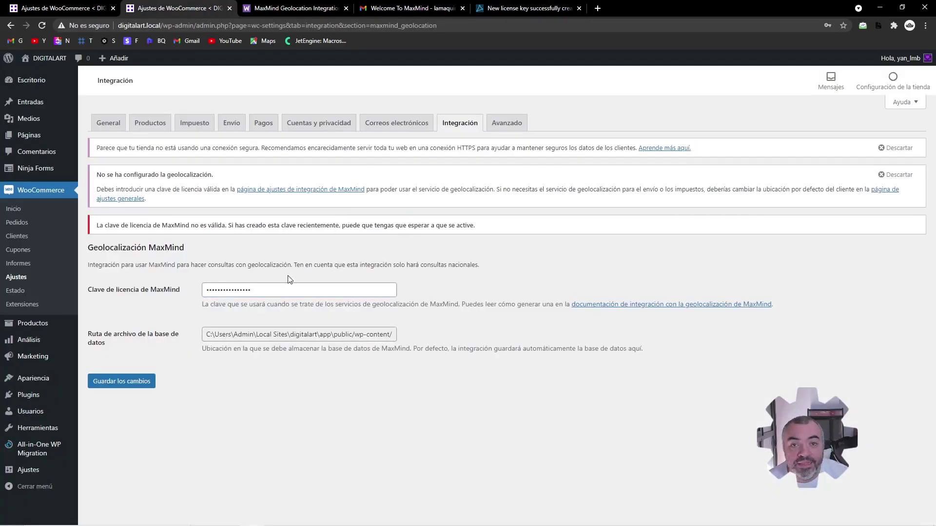
{"action": "left_click", "coordinate": [126, 383]}
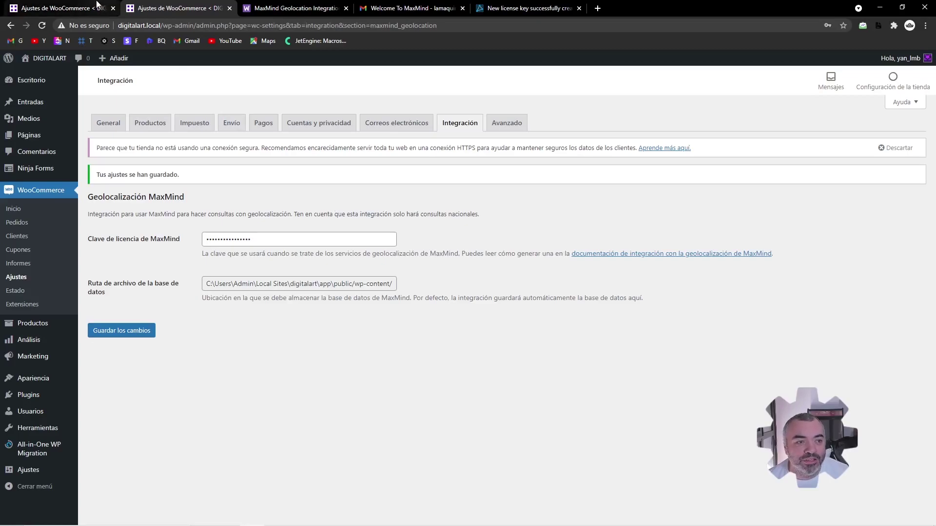
Close the integration settings page, reload the general WooCommerce settings and open the Productos settings
{"action": "left_click", "coordinate": [100, 8]}
{"action": "middle_click", "coordinate": [160, 4]}
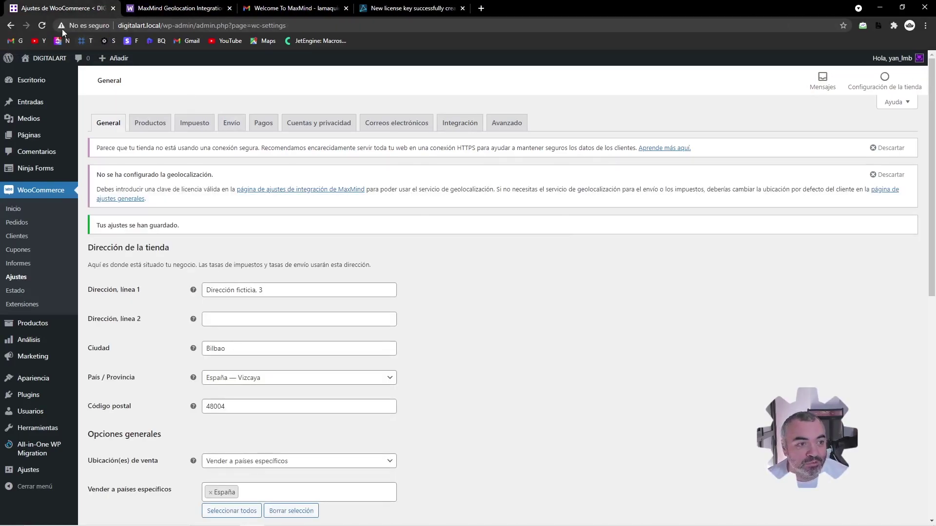
{"action": "left_click", "coordinate": [42, 25]}
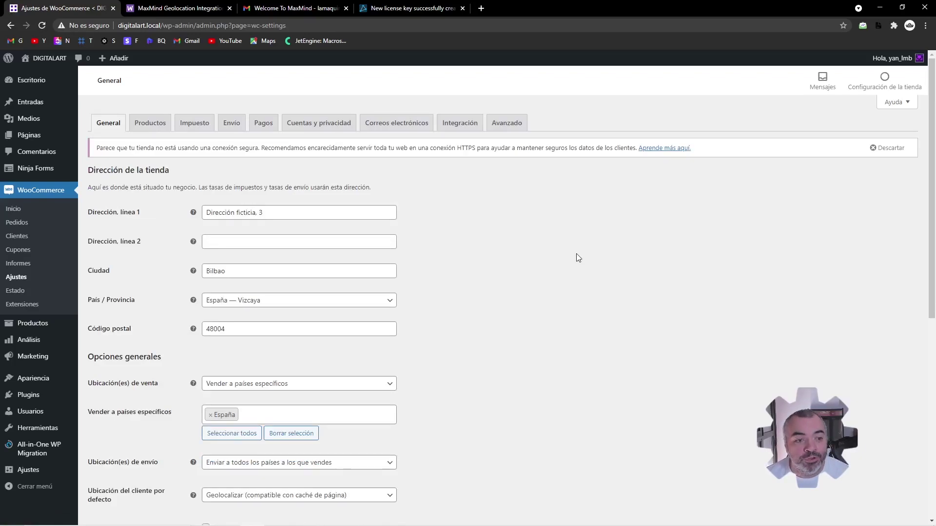
{"action": "left_click", "coordinate": [155, 122]}
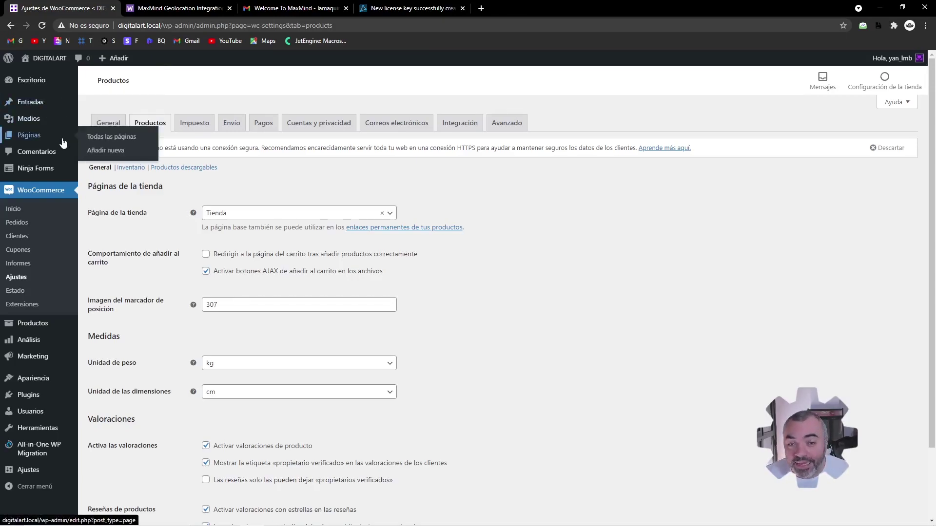
Open the list of all site pages in a new tab and examine the WooCommerce pages, including Tienda
{"action": "mouse_move", "coordinate": [63, 105]}
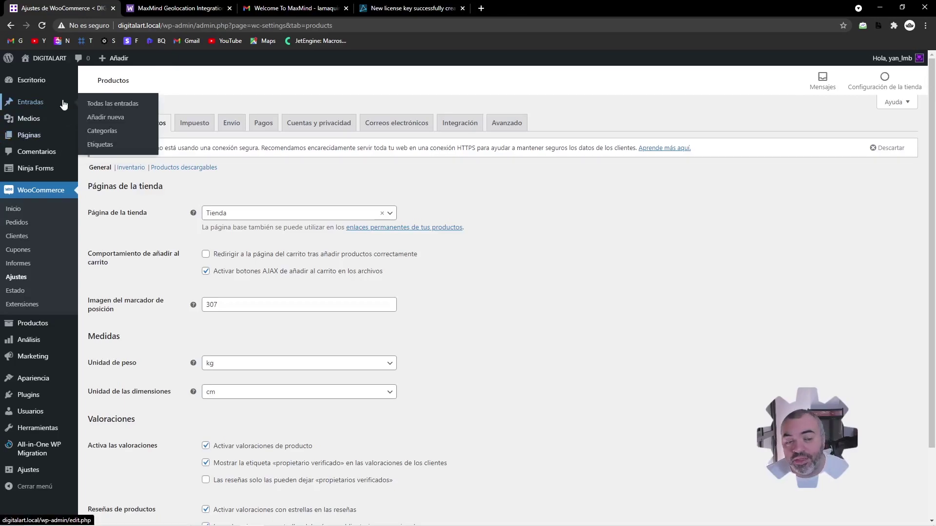
{"action": "mouse_move", "coordinate": [39, 145]}
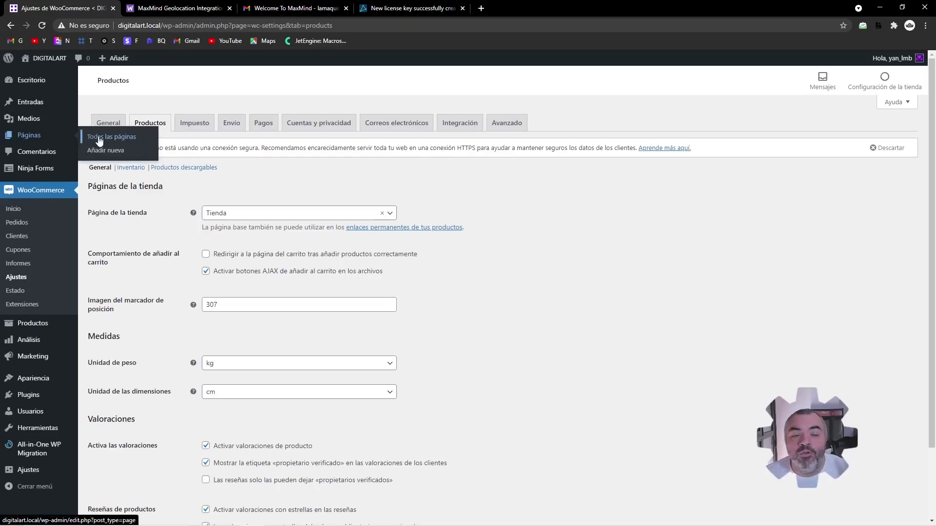
{"action": "middle_click", "coordinate": [100, 138]}
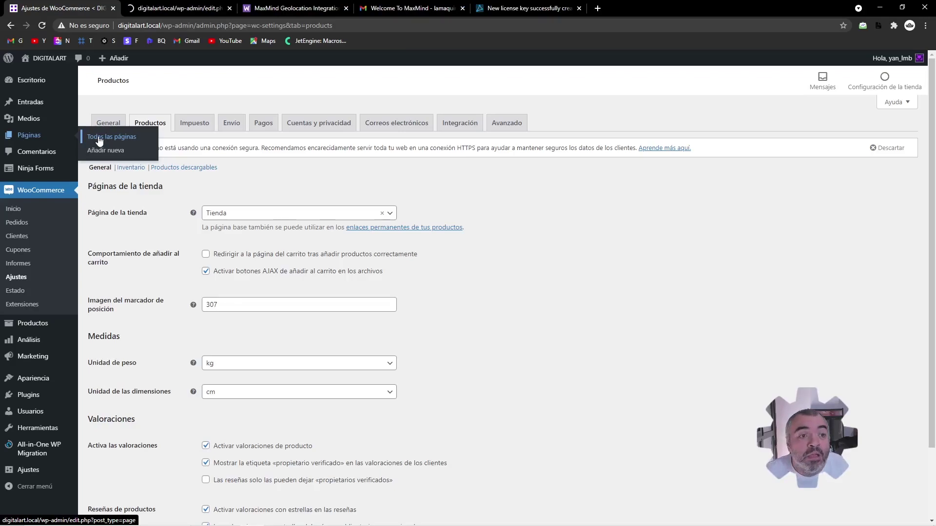
{"action": "left_click", "coordinate": [175, 6]}
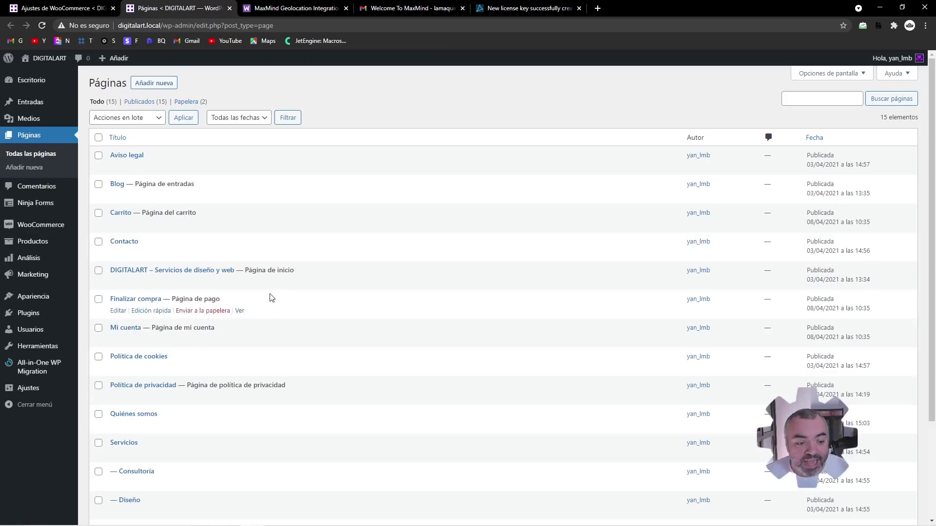
{"action": "scroll", "coordinate": [271, 297], "scroll_direction": "down", "scroll_amount": 3}
{"action": "mouse_move", "coordinate": [118, 442]}
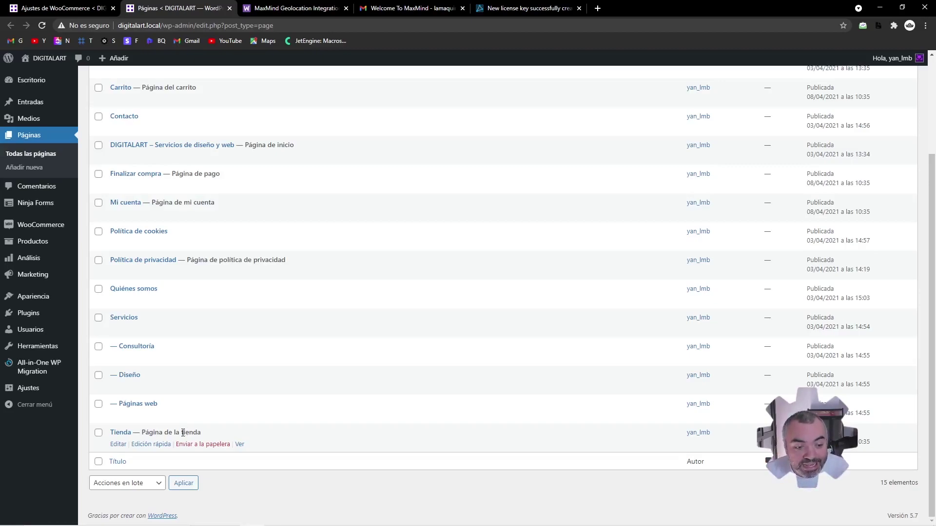
View the Tienda page of the site in a new tab and return to the WooCommerce product settings
{"action": "middle_click", "coordinate": [239, 445]}
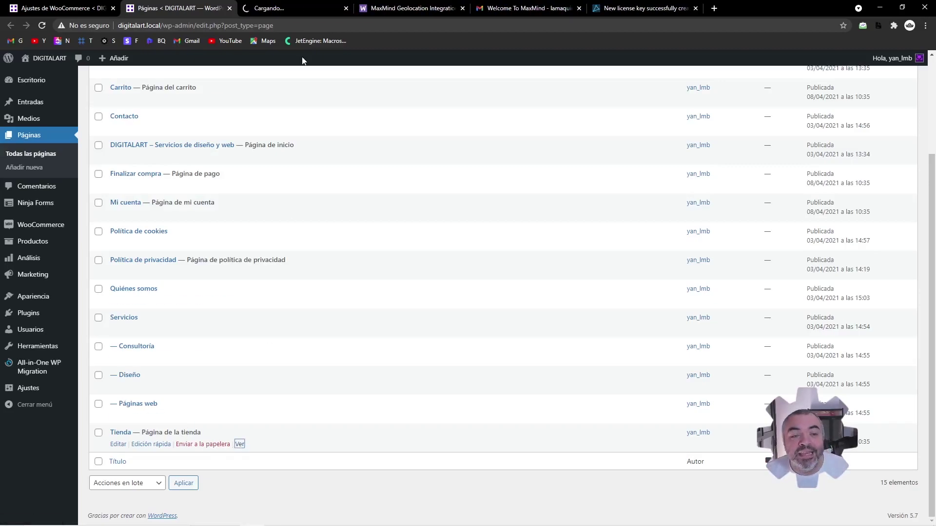
{"action": "left_click", "coordinate": [304, 5]}
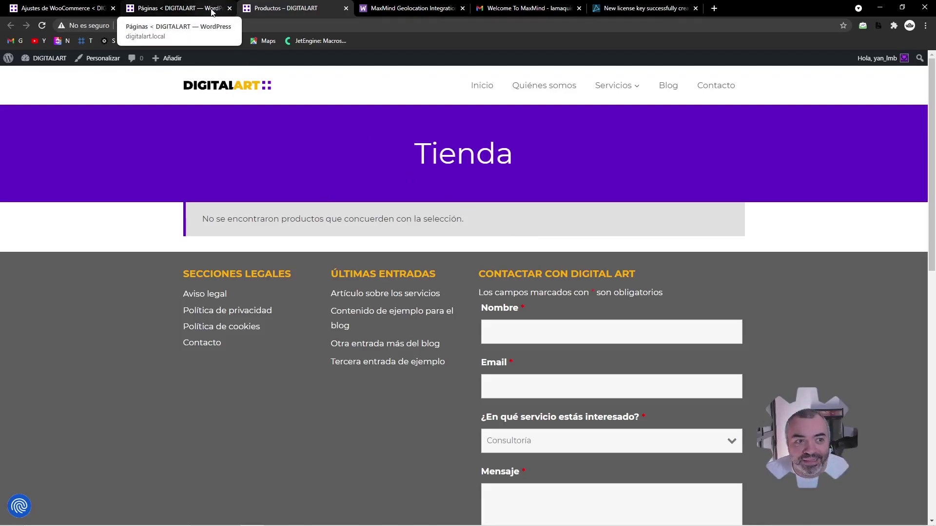
{"action": "left_click", "coordinate": [58, 8]}
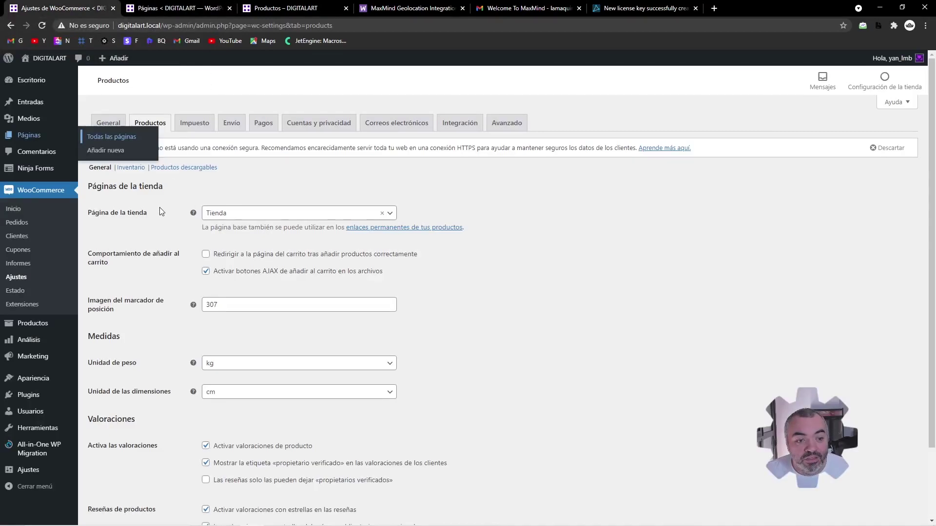
Choose Tienda as the shop page and turn off redirecting to the cart after adding products
{"action": "left_click", "coordinate": [239, 218]}
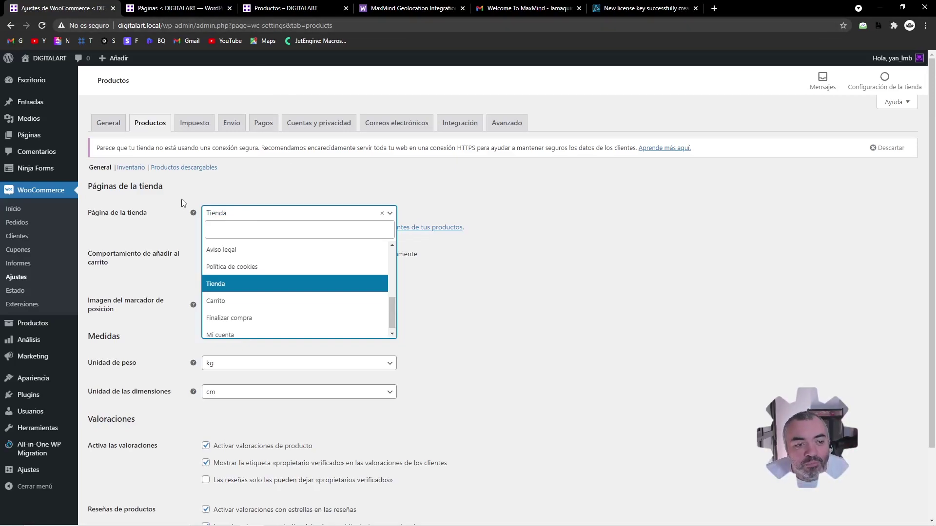
{"action": "left_click", "coordinate": [223, 285]}
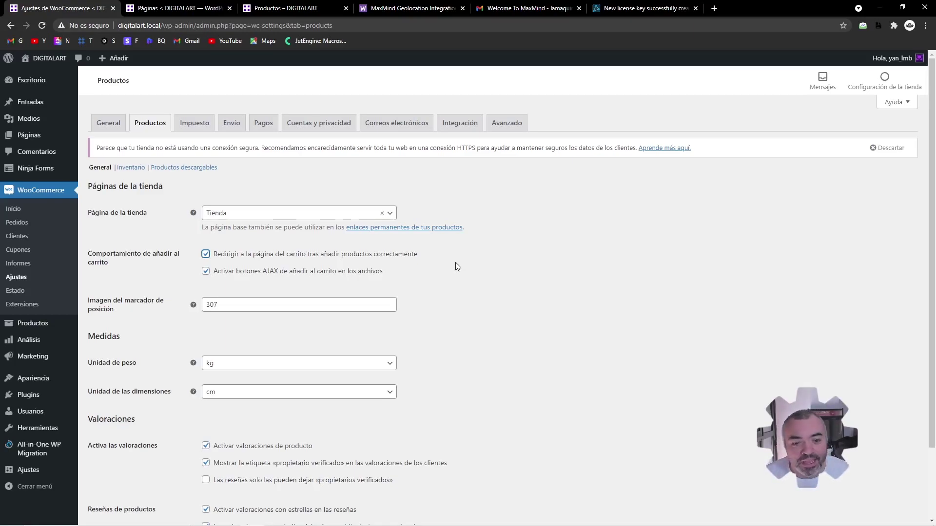
{"action": "left_click", "coordinate": [236, 258]}
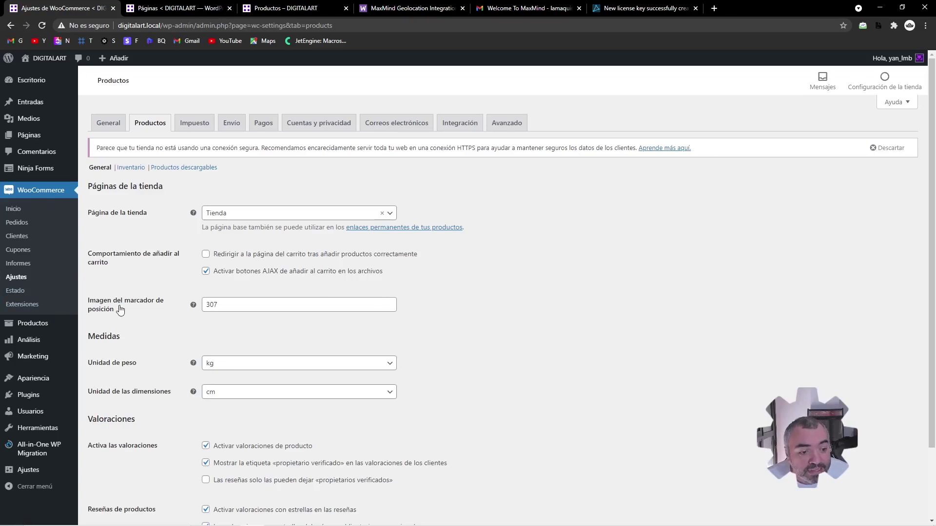
Check the placeholder image field, open the media library in a new tab and close the MaxMind-related and Gmail tabs
{"action": "mouse_move", "coordinate": [194, 306]}
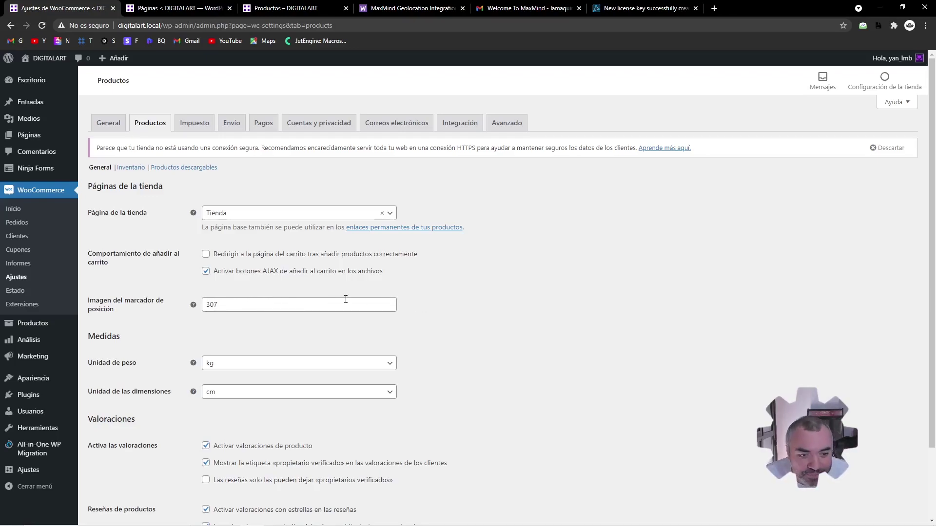
{"action": "left_click_drag", "start_coordinate": [252, 302], "coordinate": [195, 307]}
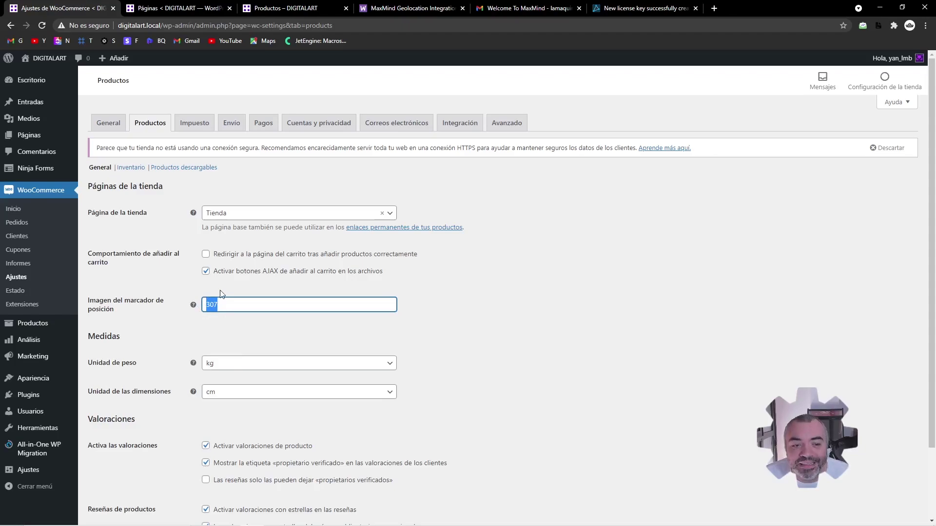
{"action": "left_click", "coordinate": [430, 276]}
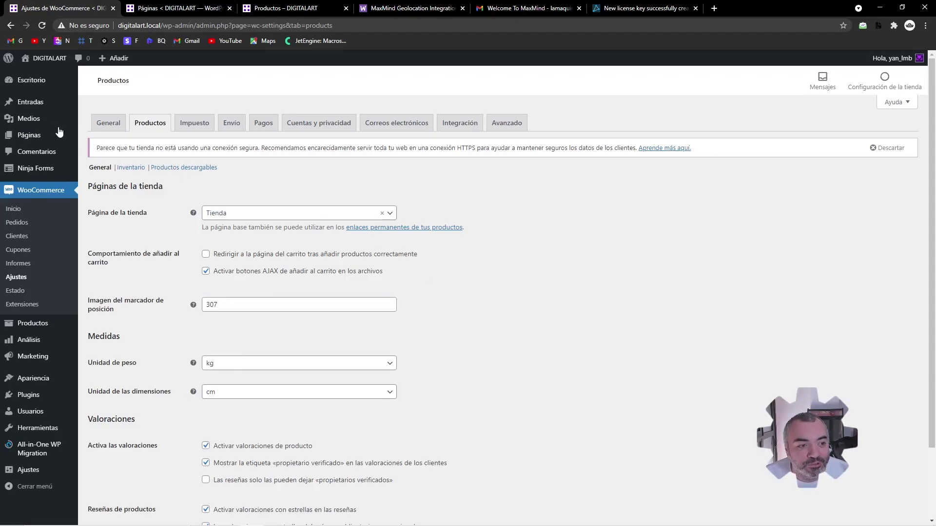
{"action": "mouse_move", "coordinate": [46, 125]}
{"action": "middle_click", "coordinate": [95, 122]}
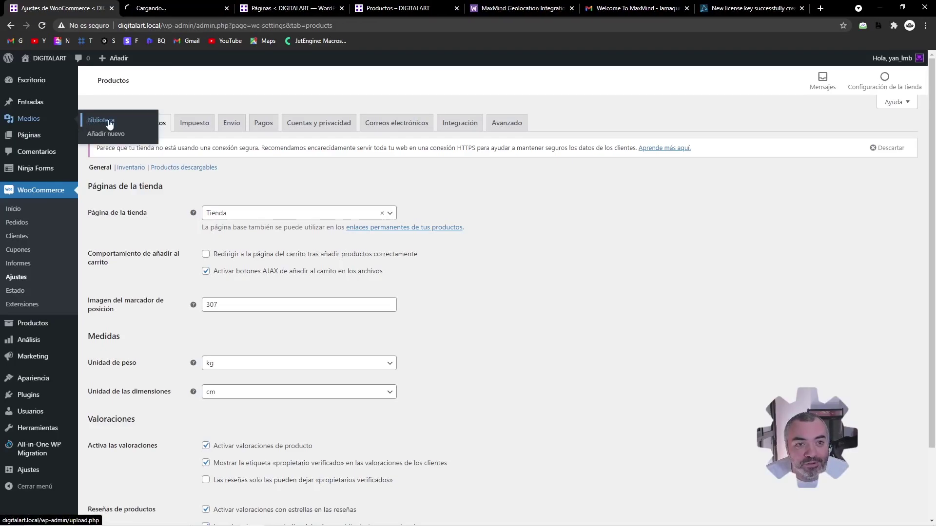
{"action": "middle_click", "coordinate": [520, 7]}
{"action": "middle_click", "coordinate": [520, 7]}
{"action": "middle_click", "coordinate": [519, 7]}
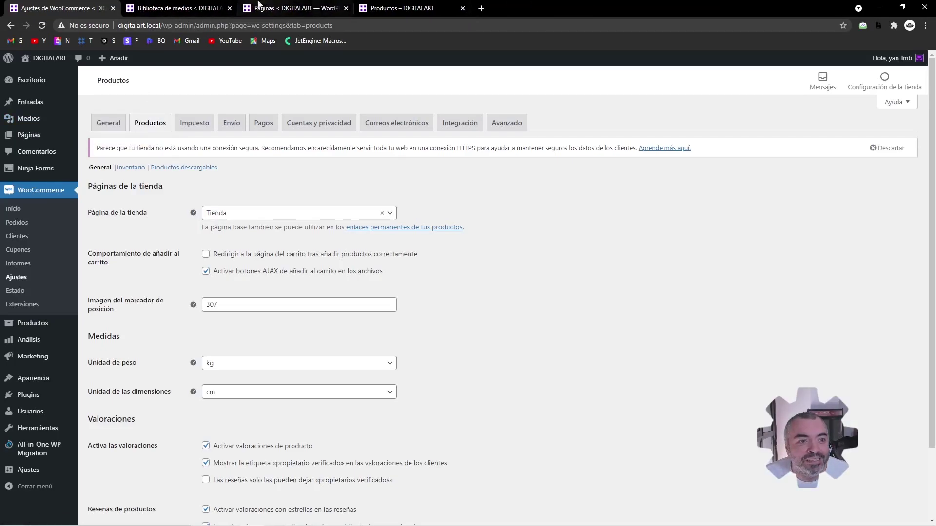
Inspect the woocommerce-placeholder image's ID in the media library and compare it with the placeholder image setting
{"action": "left_click", "coordinate": [190, 8]}
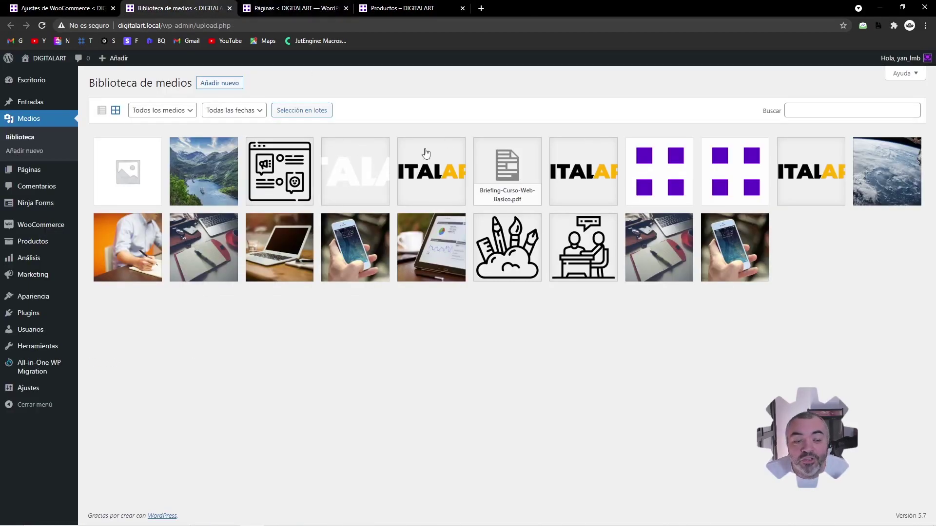
{"action": "left_click", "coordinate": [147, 169]}
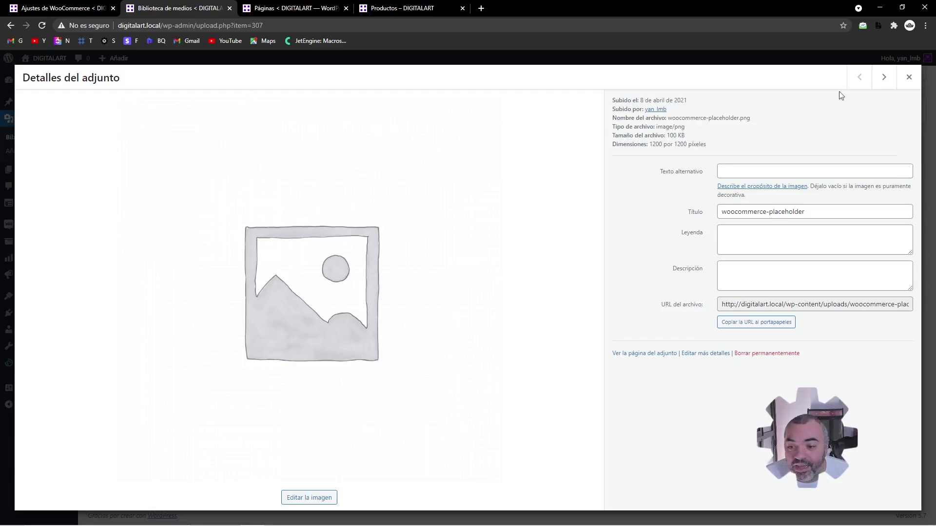
{"action": "left_click_drag", "start_coordinate": [250, 25], "coordinate": [295, 25]}
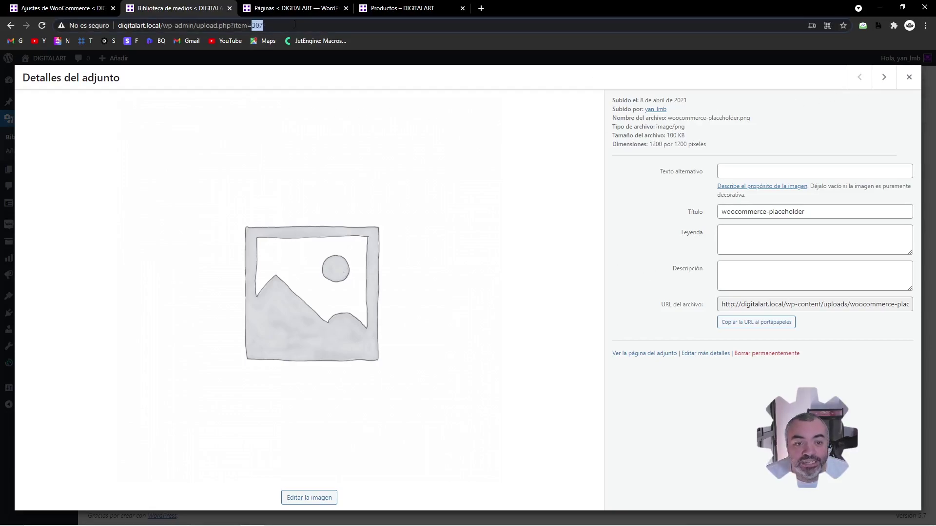
{"action": "left_click", "coordinate": [908, 77]}
{"action": "left_click", "coordinate": [83, 7]}
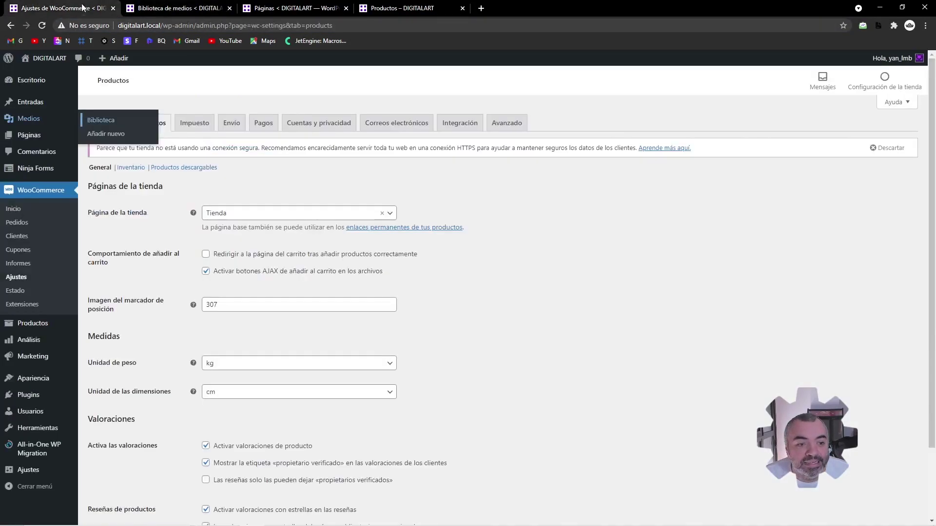
{"action": "double_click", "coordinate": [215, 304]}
{"action": "left_click", "coordinate": [190, 290]}
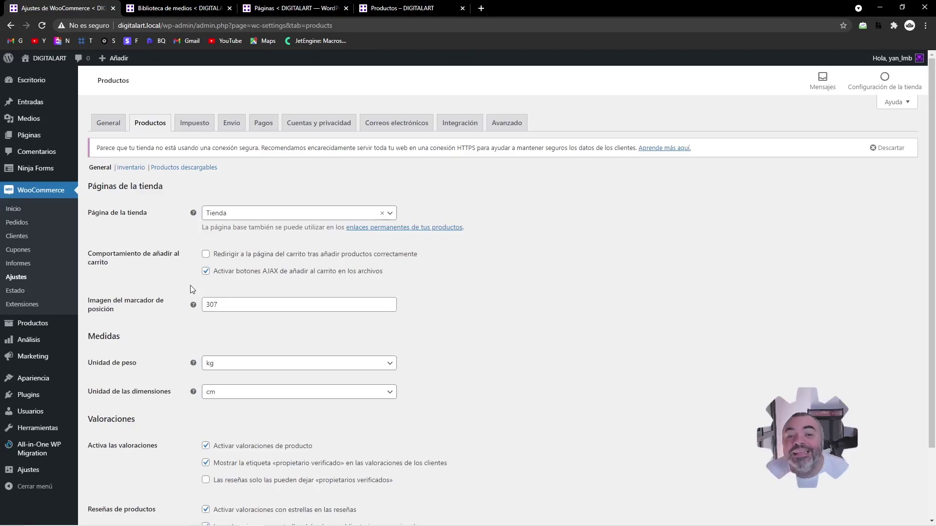
Try attachment ID 82 of cropped-icono-web.png as the placeholder image, undo the change and close the media library
{"action": "left_click", "coordinate": [201, 6]}
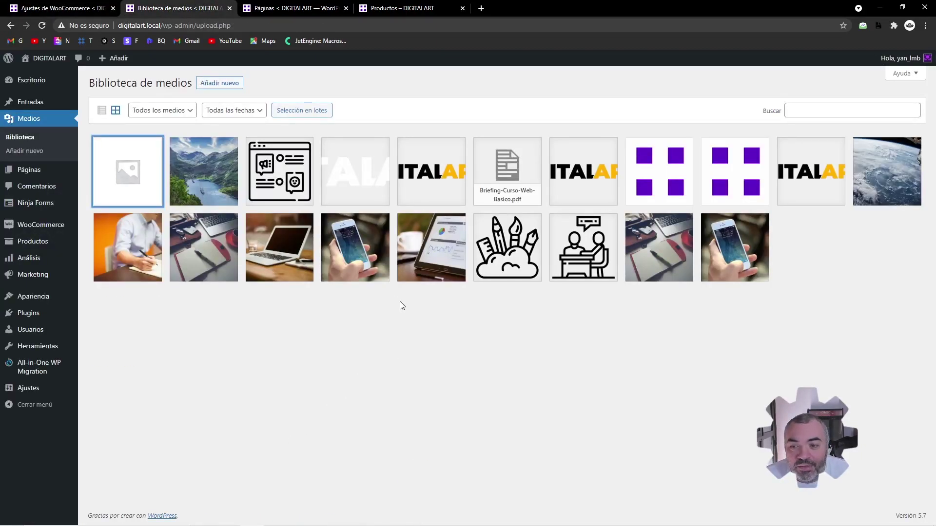
{"action": "left_click", "coordinate": [675, 148]}
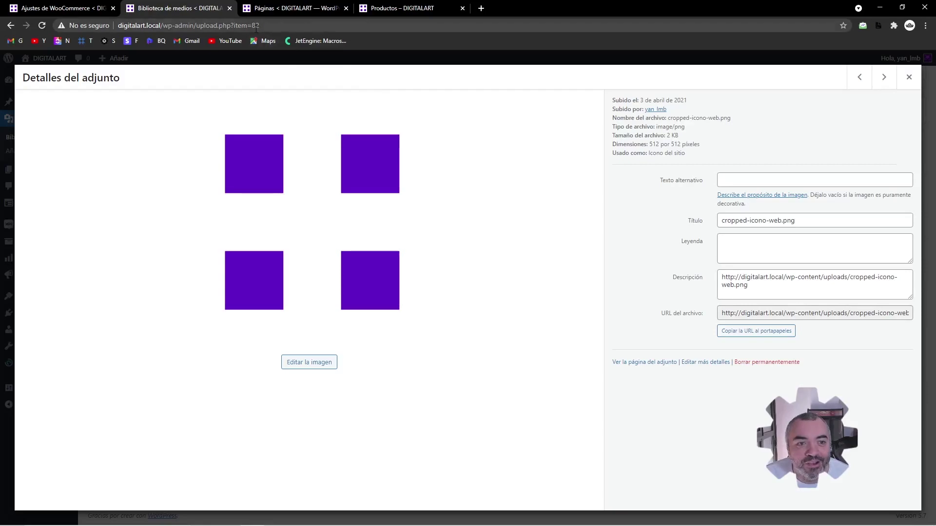
{"action": "left_click", "coordinate": [58, 8]}
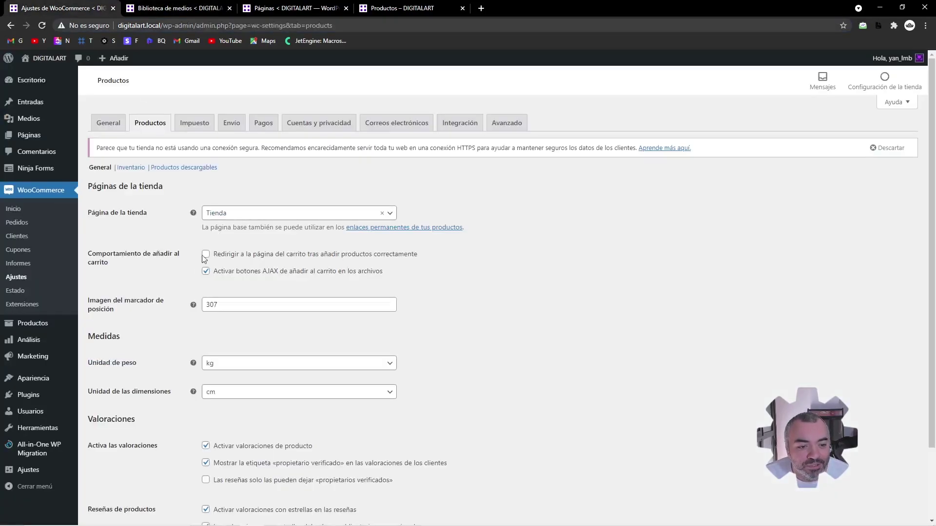
{"action": "left_click_drag", "start_coordinate": [224, 305], "coordinate": [163, 303]}
{"action": "type", "text": "82"}
{"action": "left_click", "coordinate": [565, 262]}
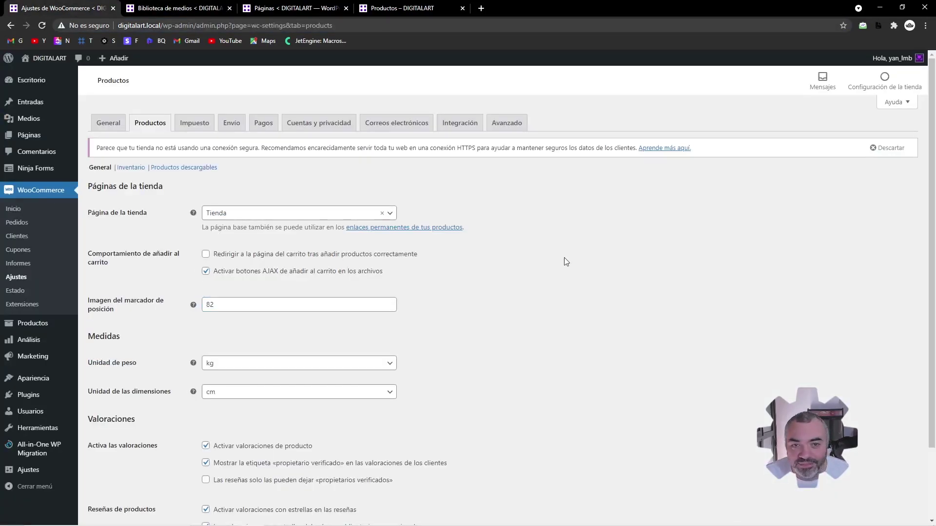
{"action": "key", "text": "ctrl+z"}
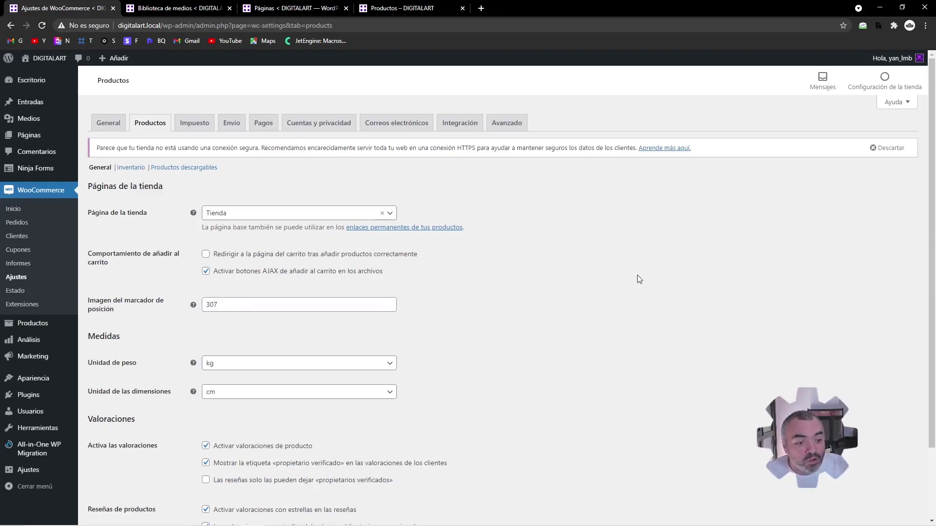
{"action": "left_click", "coordinate": [229, 9]}
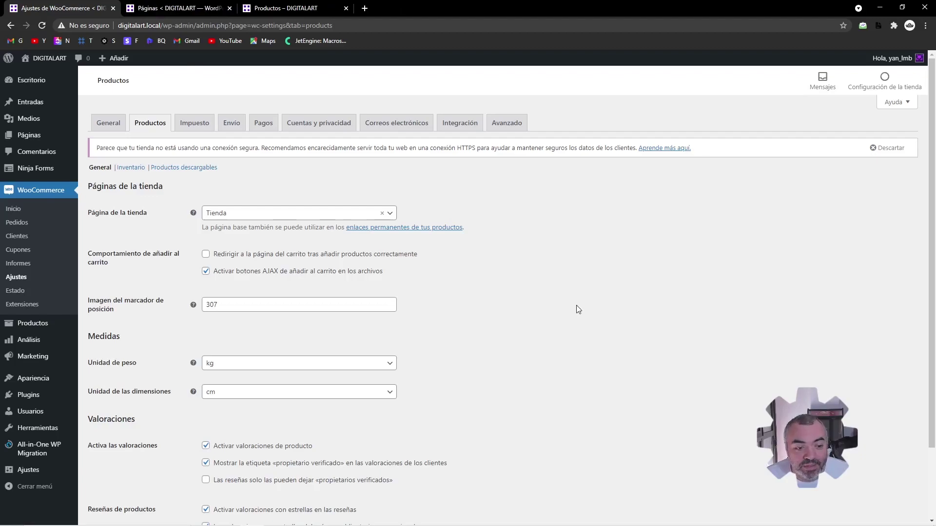
Examine the available weight and dimension units in the product measurement settings without changing them
{"action": "scroll", "coordinate": [576, 305], "scroll_direction": "down", "scroll_amount": 1}
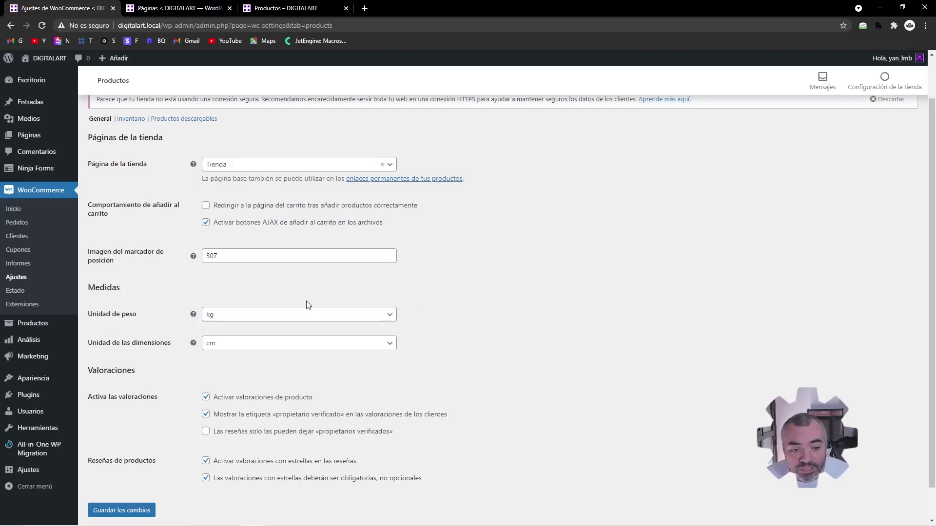
{"action": "left_click", "coordinate": [375, 316]}
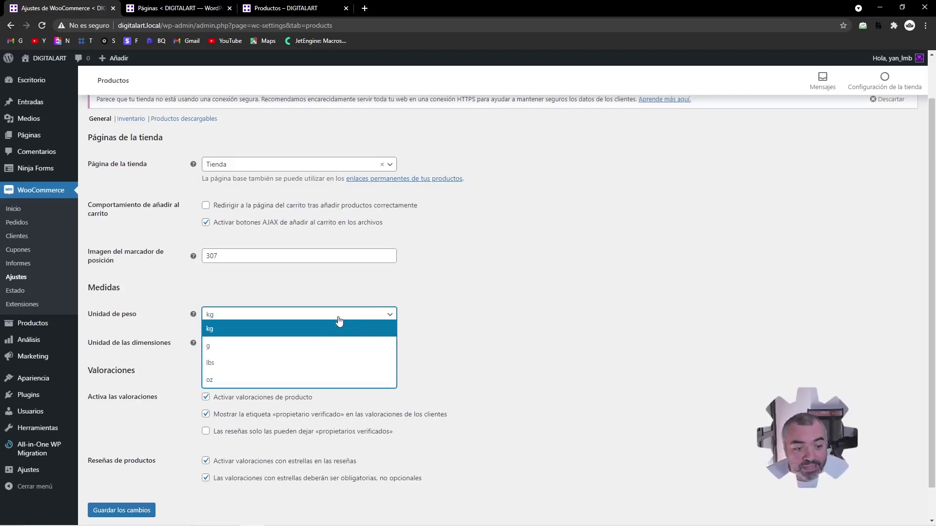
{"action": "left_click", "coordinate": [448, 307]}
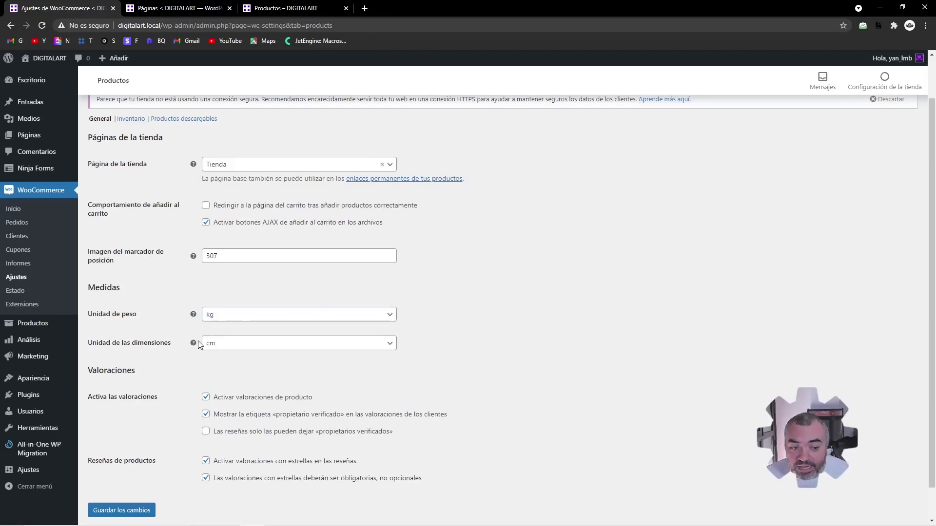
{"action": "left_click", "coordinate": [220, 348]}
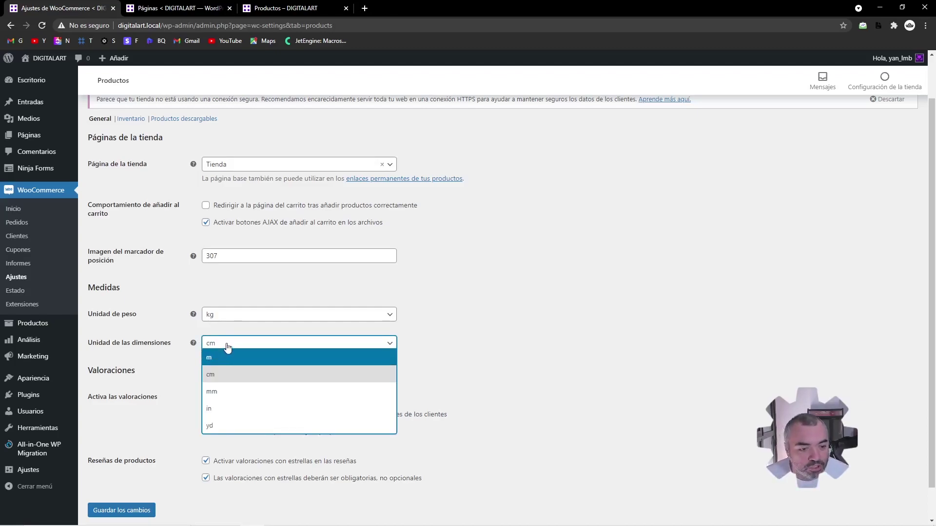
{"action": "left_click", "coordinate": [450, 337]}
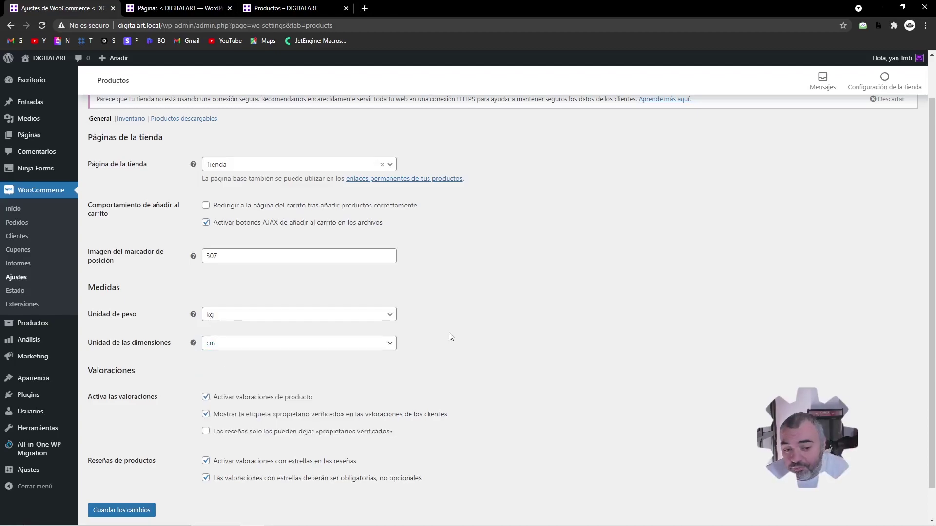
{"action": "scroll", "coordinate": [449, 335], "scroll_direction": "down", "scroll_amount": 2}
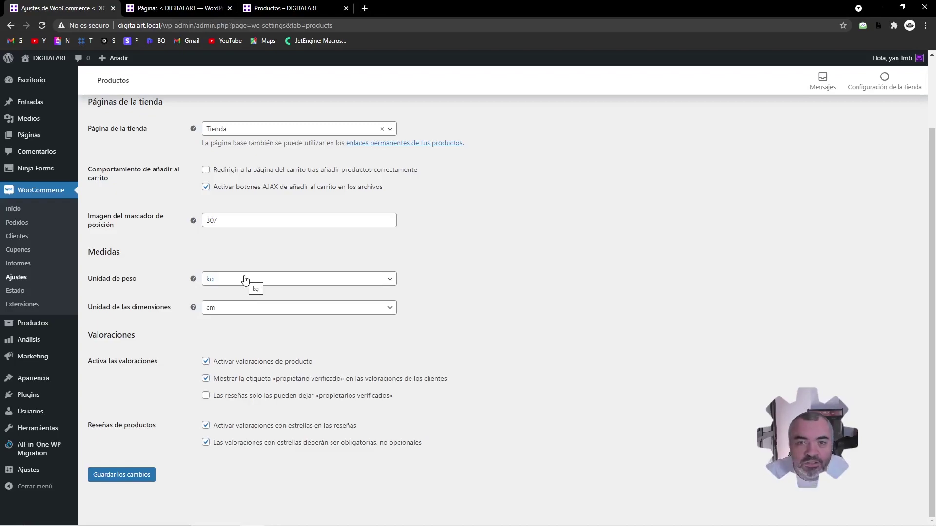
{"action": "left_click", "coordinate": [266, 307]}
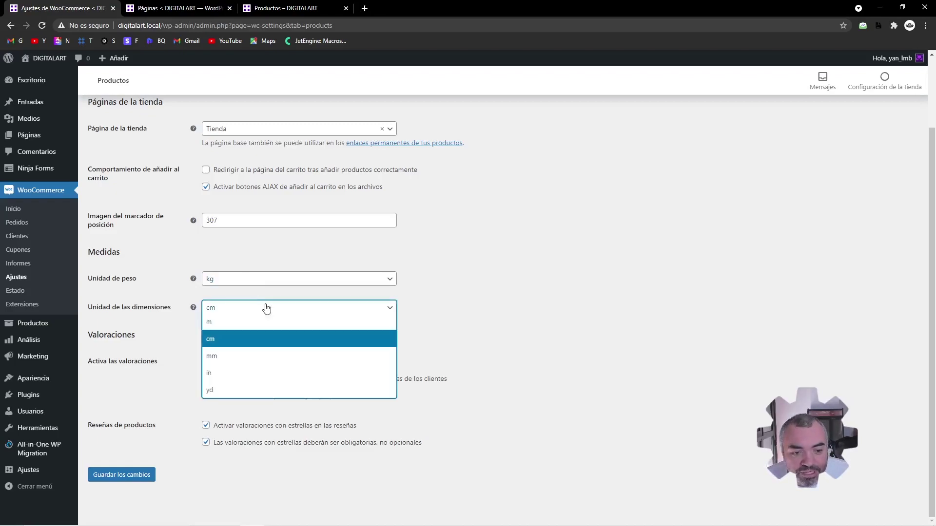
{"action": "left_click", "coordinate": [475, 294]}
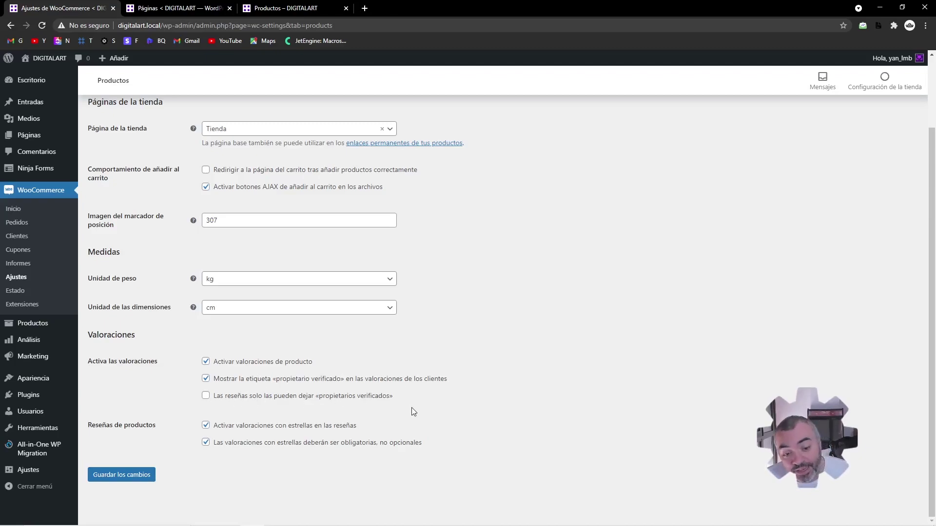
Allow only verified owners to leave reviews, keep star ratings enabled and required, and save the product settings
{"action": "left_click", "coordinate": [228, 399]}
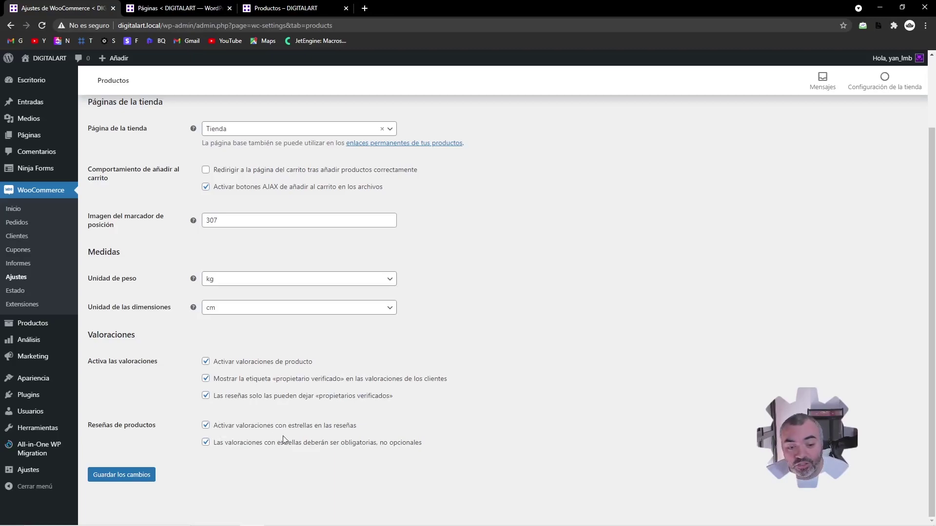
{"action": "left_click", "coordinate": [339, 428]}
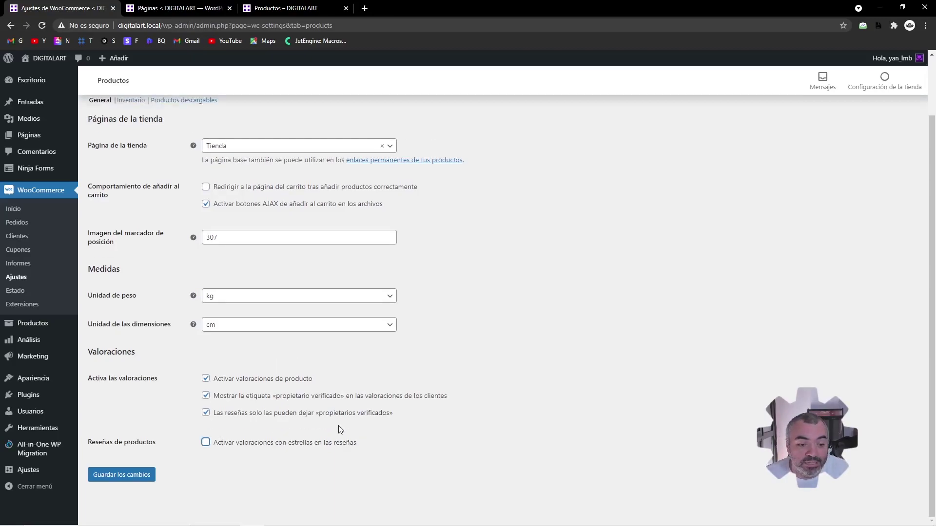
{"action": "left_click", "coordinate": [326, 447]}
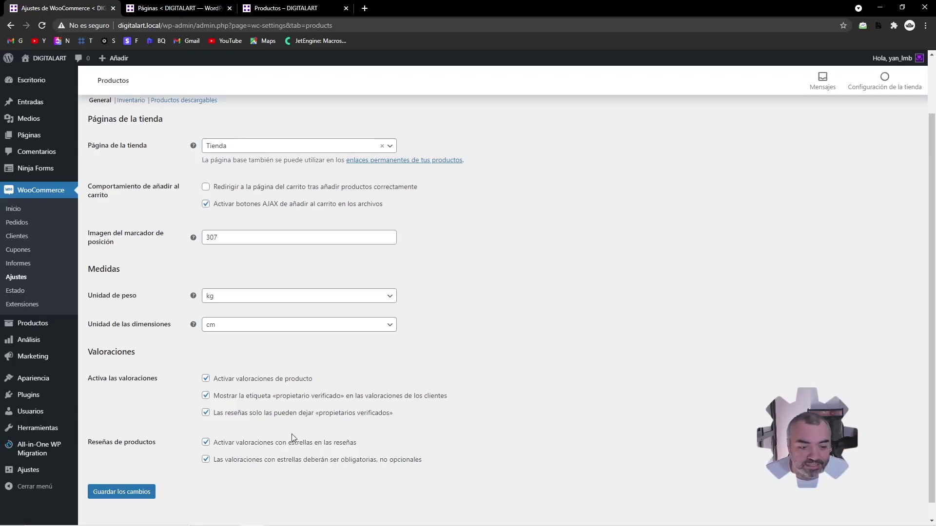
{"action": "scroll", "coordinate": [303, 439], "scroll_direction": "down", "scroll_amount": 1}
{"action": "scroll", "coordinate": [410, 423], "scroll_direction": "up", "scroll_amount": 1}
{"action": "scroll", "coordinate": [205, 441], "scroll_direction": "down", "scroll_amount": 1}
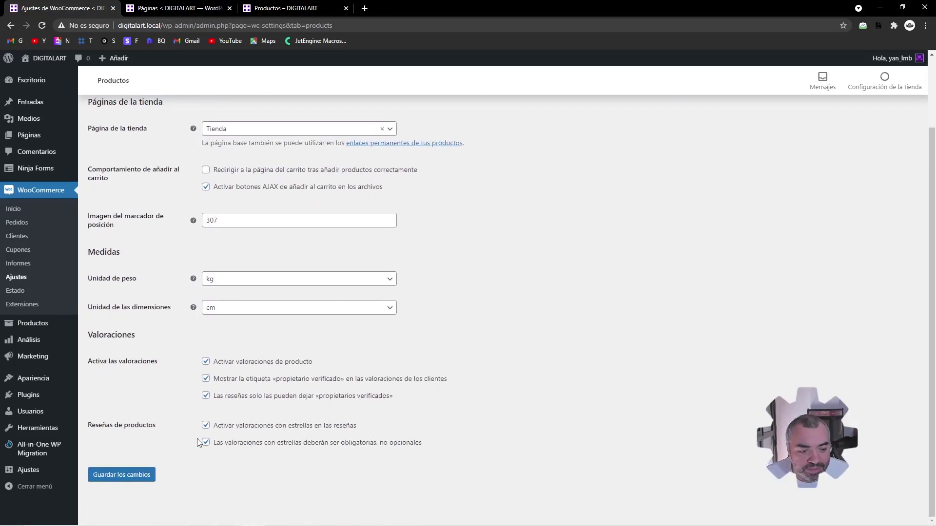
{"action": "left_click", "coordinate": [155, 476]}
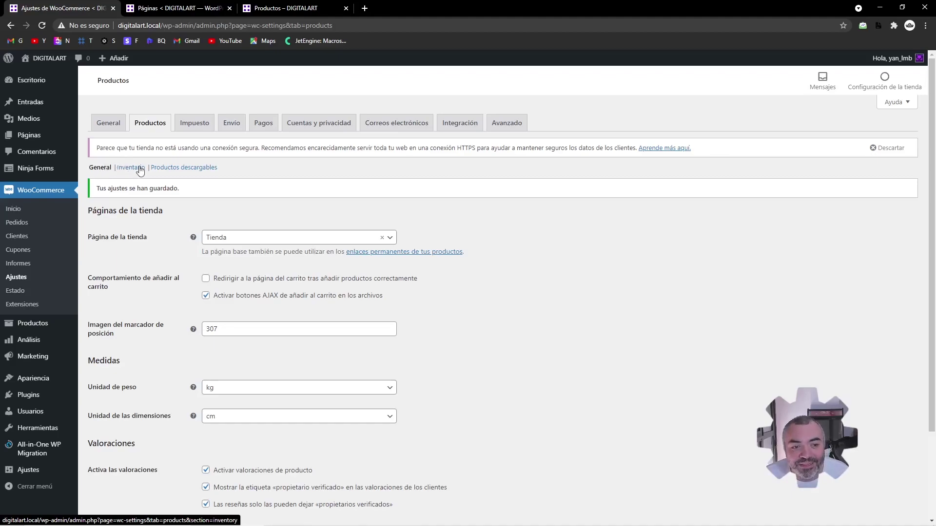
Review the general and product settings briefly and open the inventory section of the product settings
{"action": "left_click", "coordinate": [107, 125]}
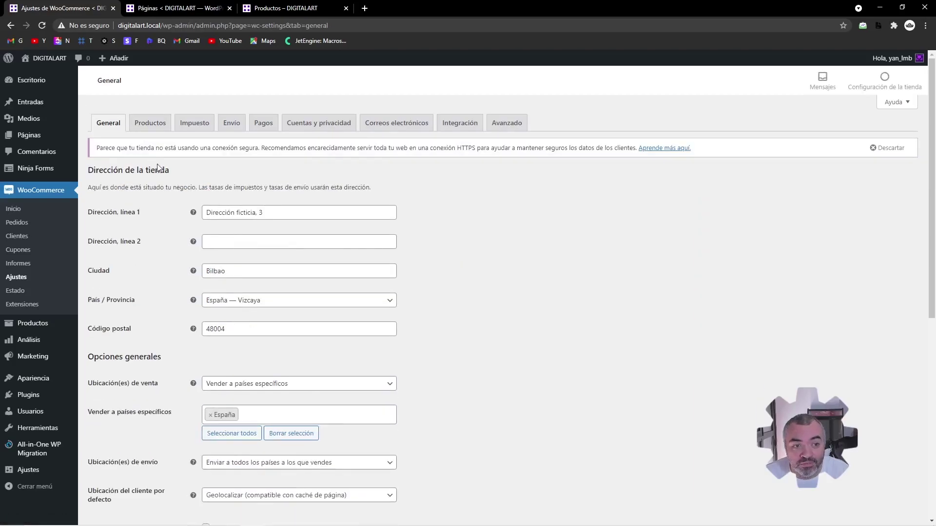
{"action": "left_click", "coordinate": [157, 128]}
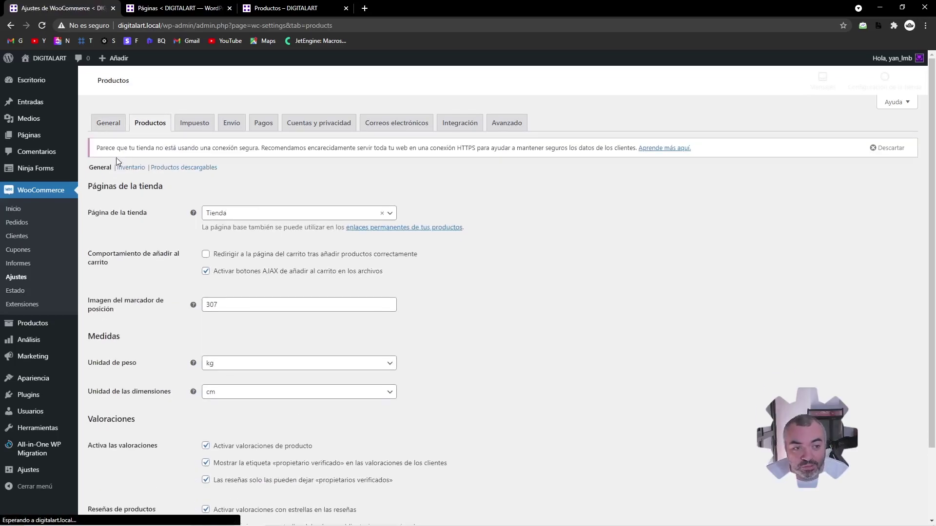
{"action": "left_click", "coordinate": [131, 170]}
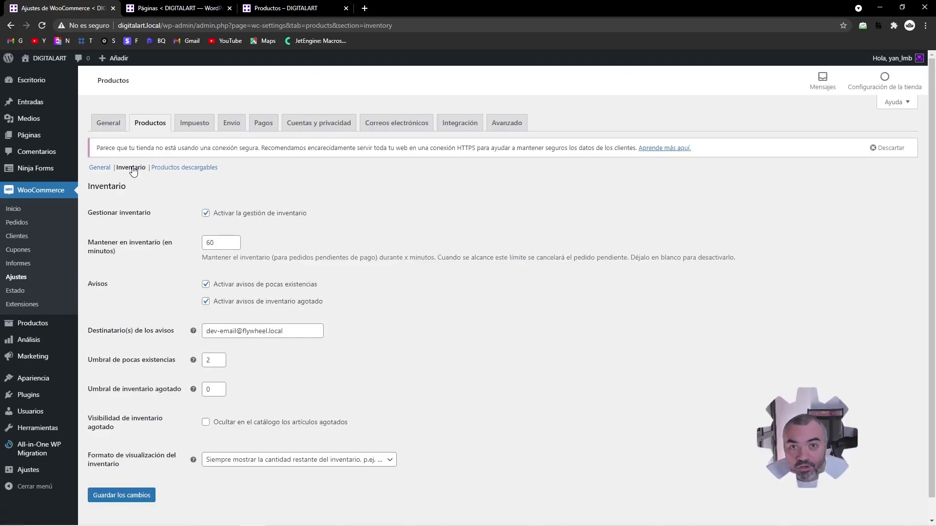
Try disabling stock management to compare the inventory options, and enable it again
{"action": "left_click", "coordinate": [206, 214]}
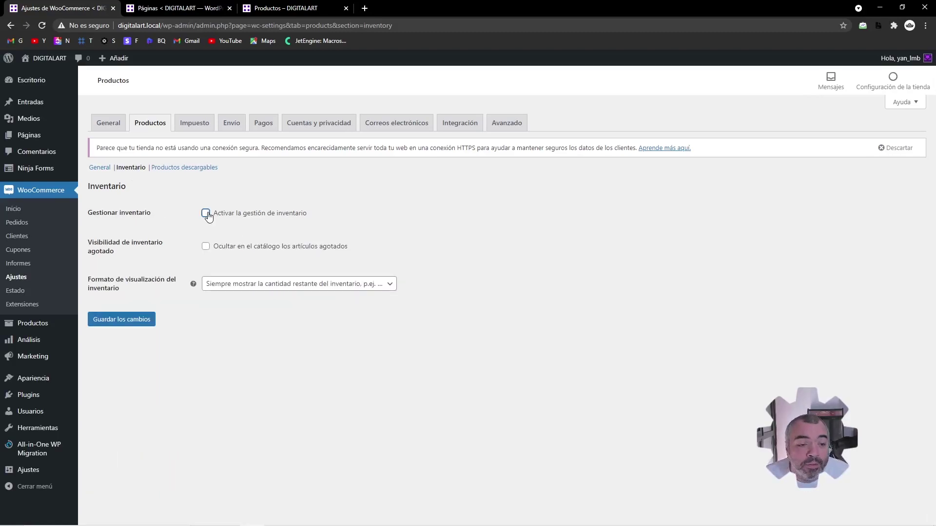
{"action": "left_click", "coordinate": [206, 215]}
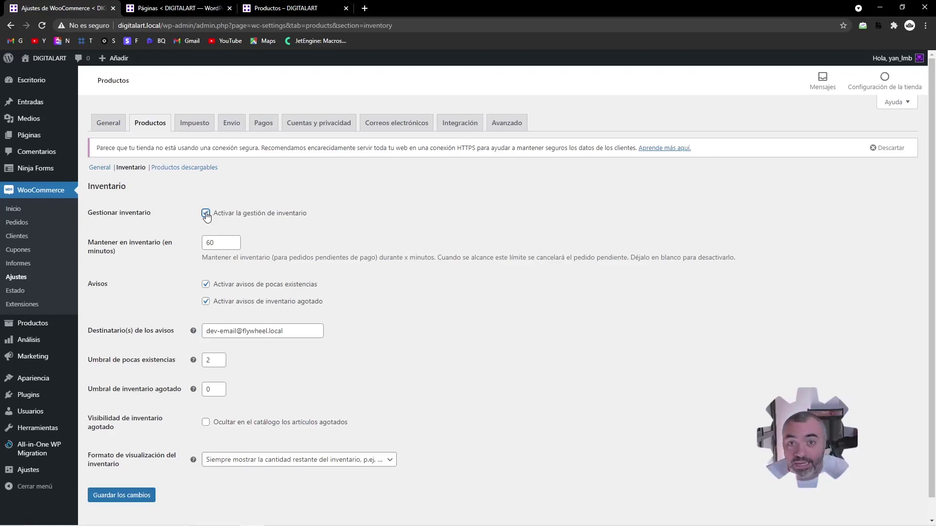
{"action": "left_click", "coordinate": [235, 215]}
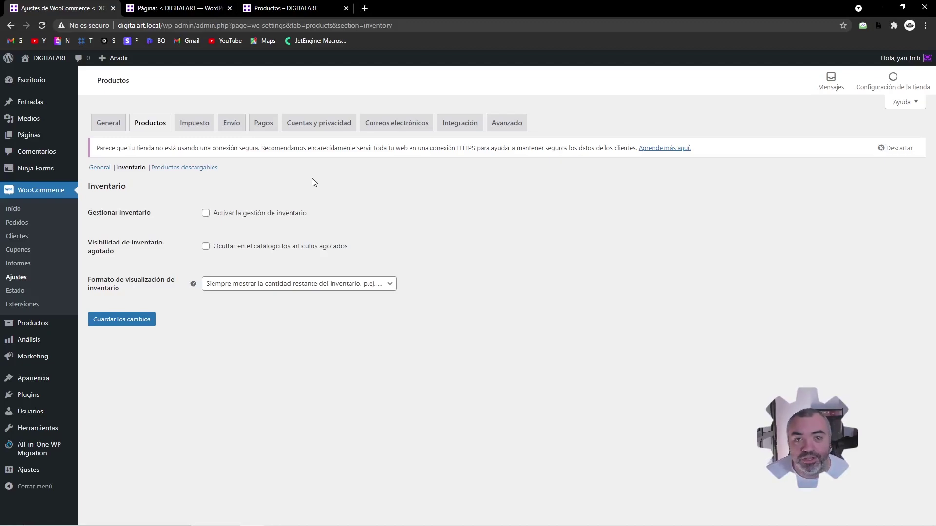
{"action": "left_click", "coordinate": [290, 214]}
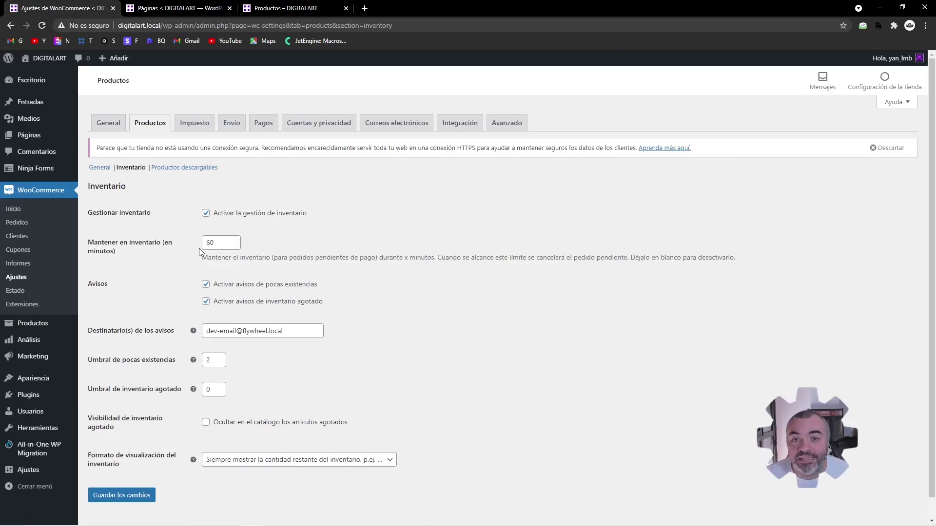
Set the time that stock is held for unpaid pending orders to 20 minutes
{"action": "left_click_drag", "start_coordinate": [232, 243], "coordinate": [197, 247]}
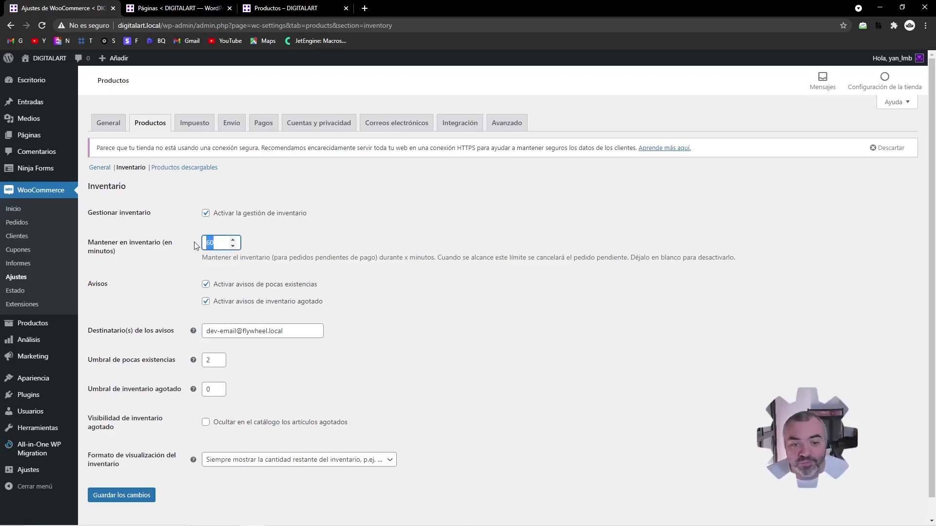
{"action": "left_click", "coordinate": [225, 249]}
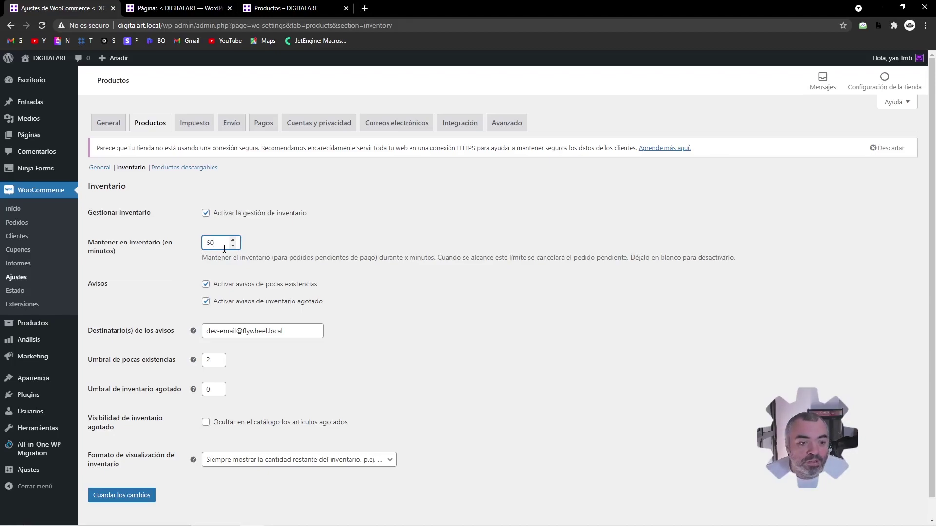
{"action": "left_click_drag", "start_coordinate": [213, 243], "coordinate": [193, 243]}
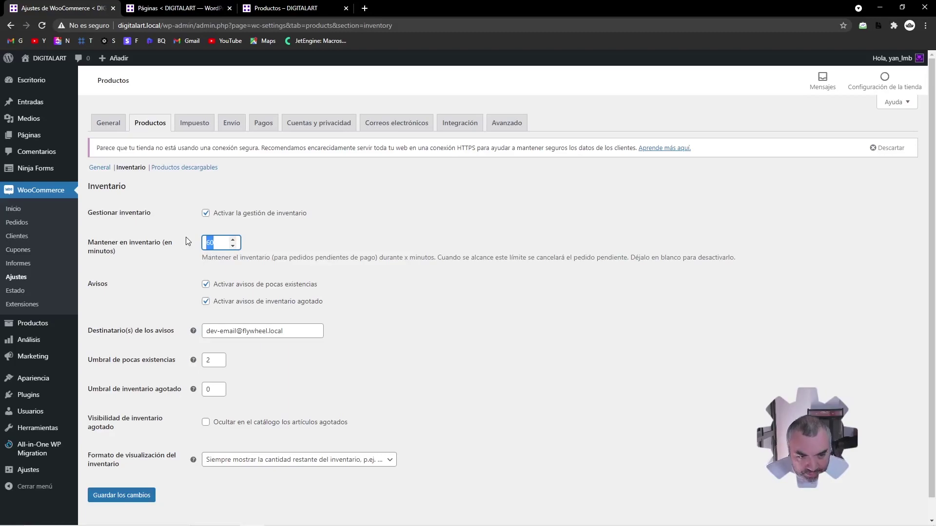
{"action": "type", "text": "20"}
{"action": "left_click", "coordinate": [178, 283]}
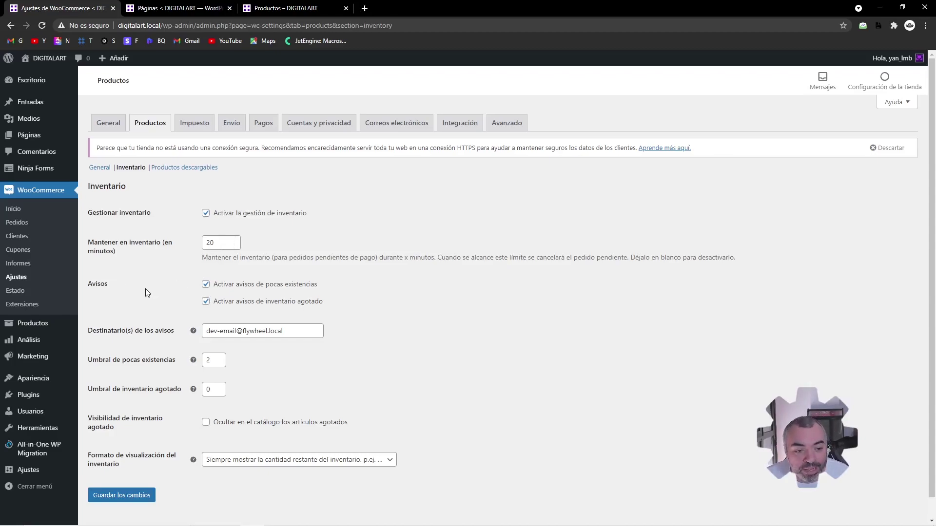
Examine the low-stock and out-of-stock notification options and the notification recipient without changing them
{"action": "left_click", "coordinate": [206, 302]}
{"action": "left_click", "coordinate": [204, 332]}
{"action": "left_click_drag", "start_coordinate": [205, 331], "coordinate": [364, 331]}
{"action": "left_click", "coordinate": [380, 324]}
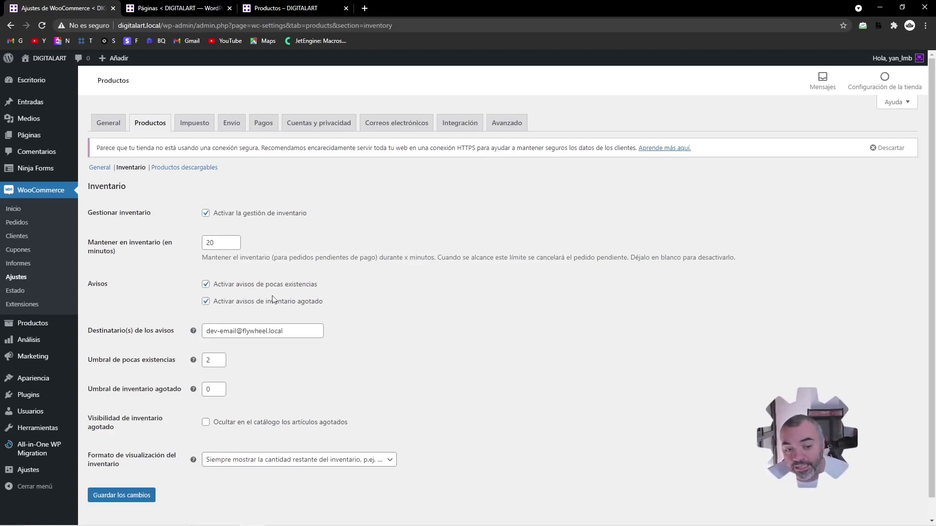
{"action": "left_click_drag", "start_coordinate": [283, 326], "coordinate": [180, 320]}
{"action": "left_click", "coordinate": [438, 324]}
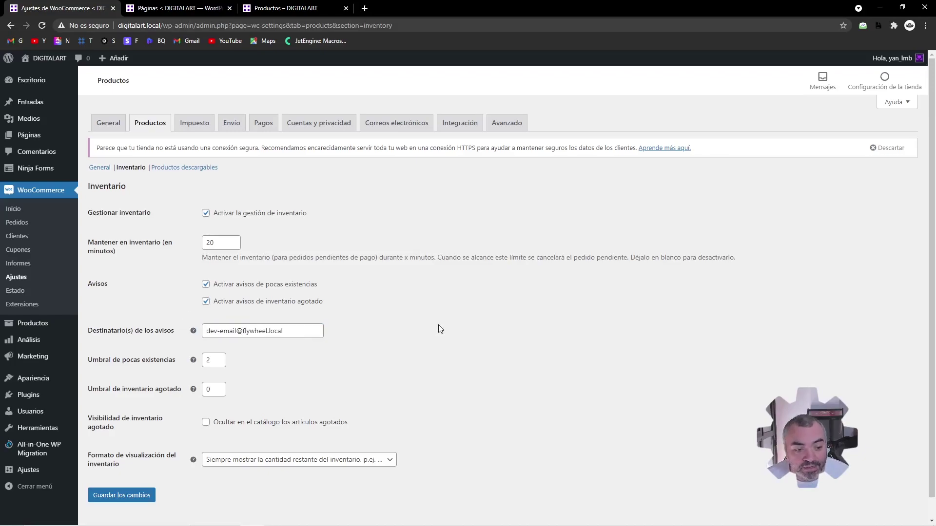
Set the low-stock threshold to 10
{"action": "scroll", "coordinate": [367, 318], "scroll_direction": "down", "scroll_amount": 1}
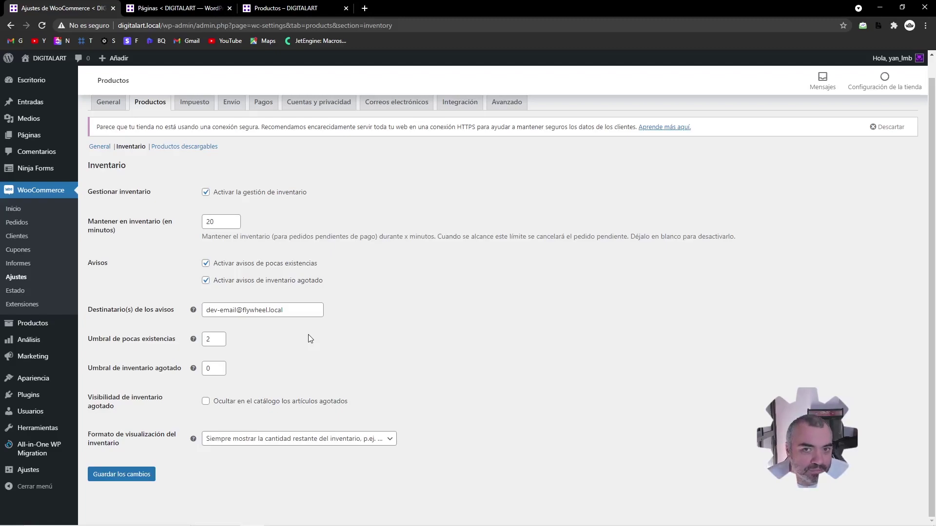
{"action": "double_click", "coordinate": [209, 342]}
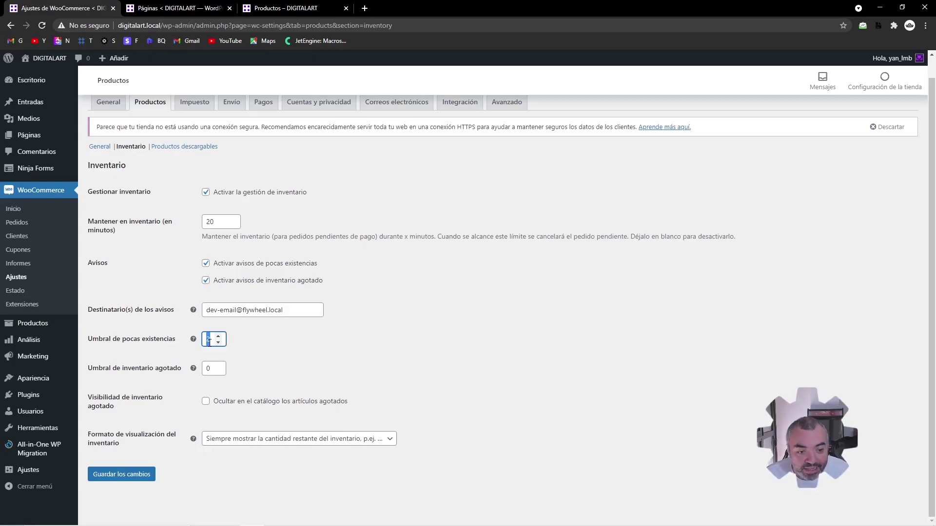
{"action": "type", "text": "10"}
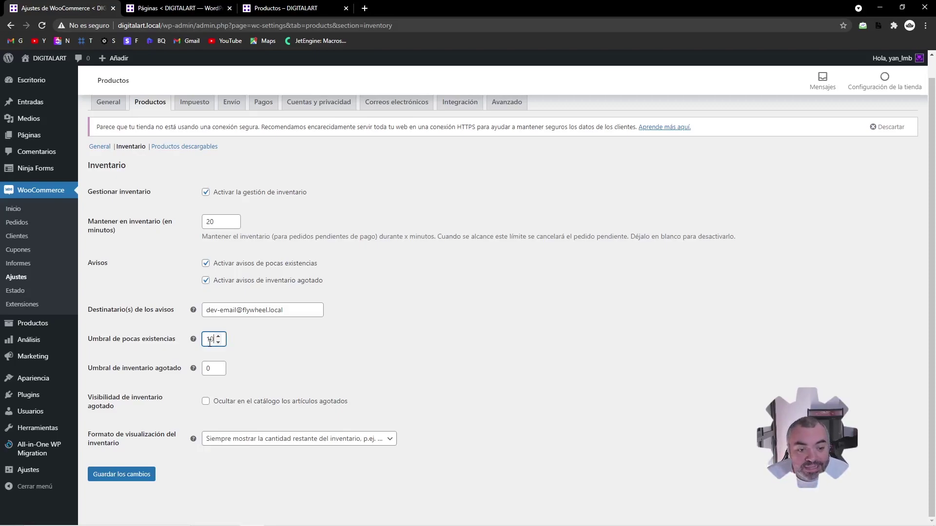
{"action": "left_click", "coordinate": [254, 332]}
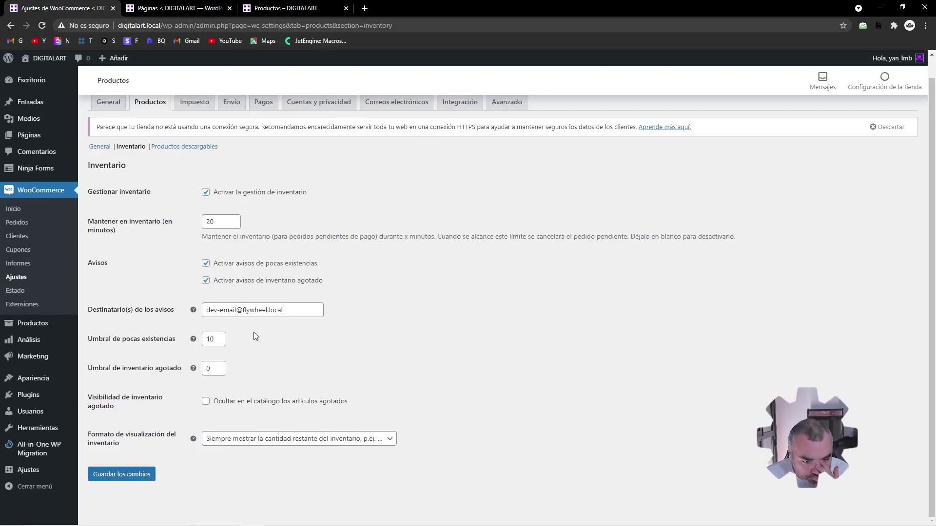
Try an out-of-stock threshold of 3, read the setting's explanation and return the threshold to 0
{"action": "left_click", "coordinate": [218, 366]}
{"action": "left_click", "coordinate": [218, 365]}
{"action": "left_click", "coordinate": [218, 366]}
{"action": "left_click", "coordinate": [318, 376]}
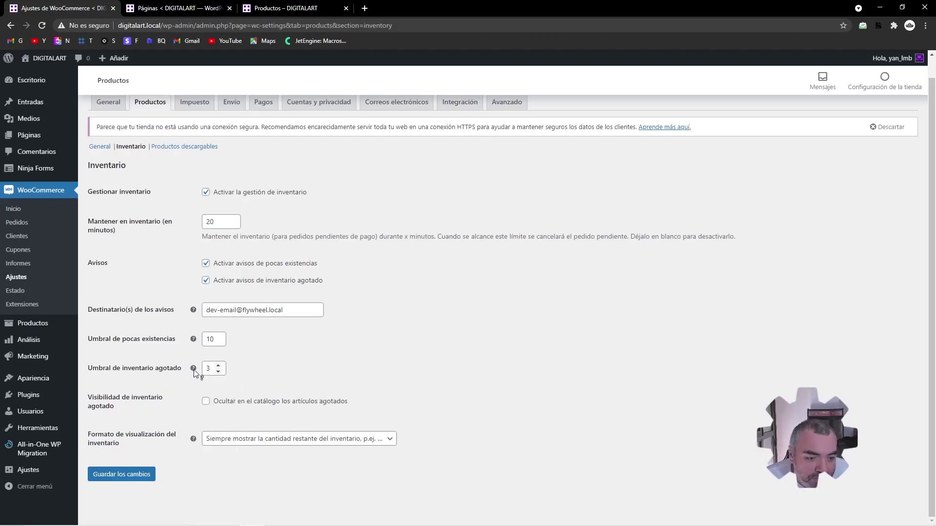
{"action": "mouse_move", "coordinate": [194, 370]}
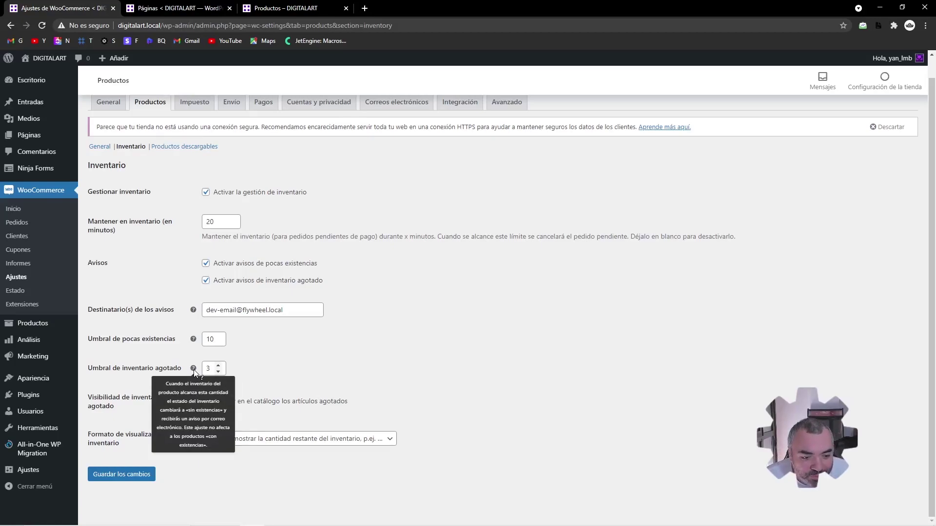
{"action": "triple_click", "coordinate": [218, 373]}
{"action": "left_click", "coordinate": [297, 355]}
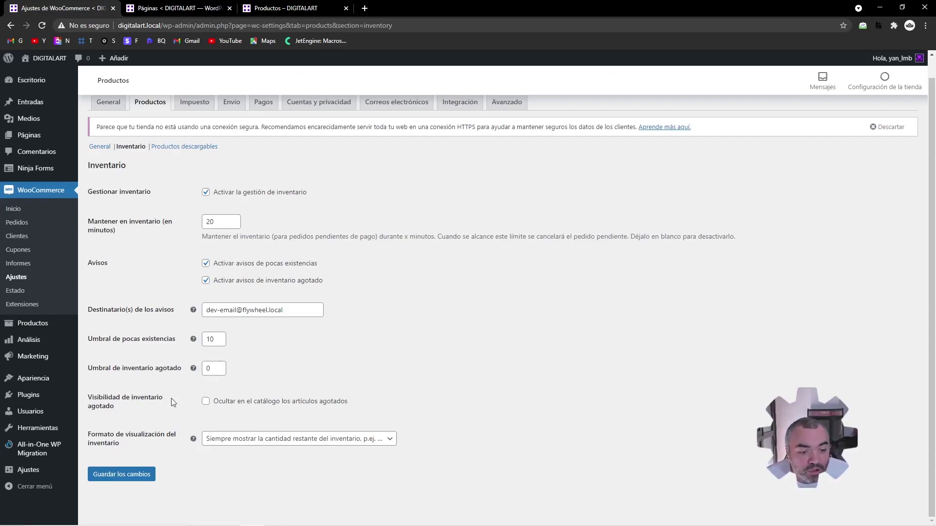
Try hiding out-of-stock items from the catalogue and turn the option off again
{"action": "left_click", "coordinate": [249, 408]}
{"action": "triple_click", "coordinate": [248, 409]}
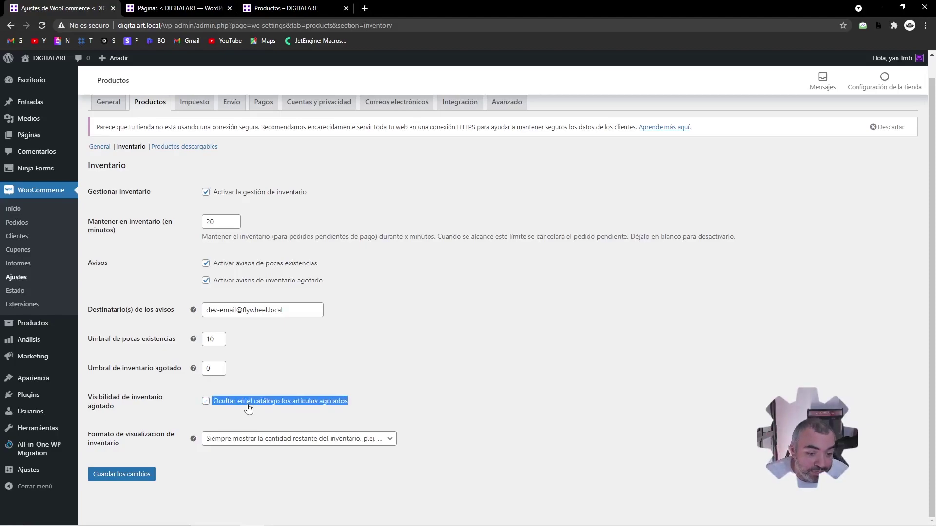
{"action": "left_click", "coordinate": [367, 377]}
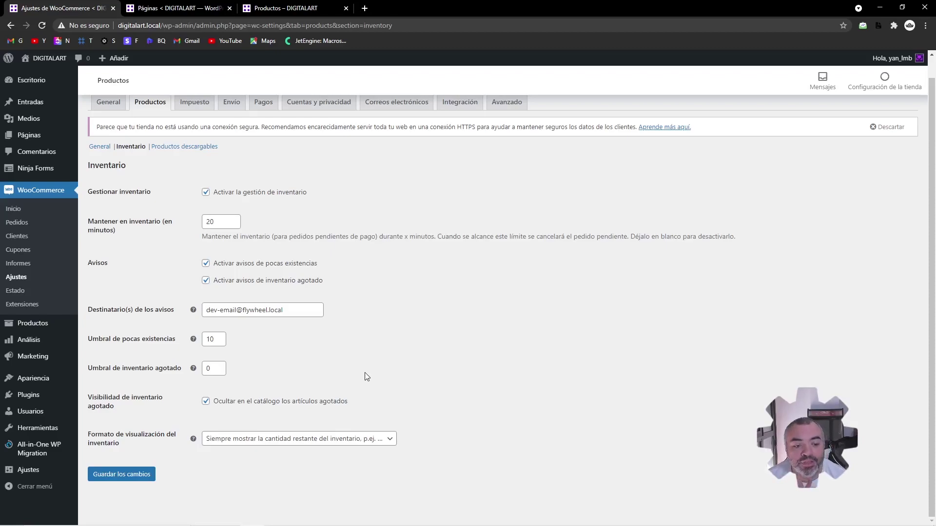
{"action": "left_click", "coordinate": [300, 408]}
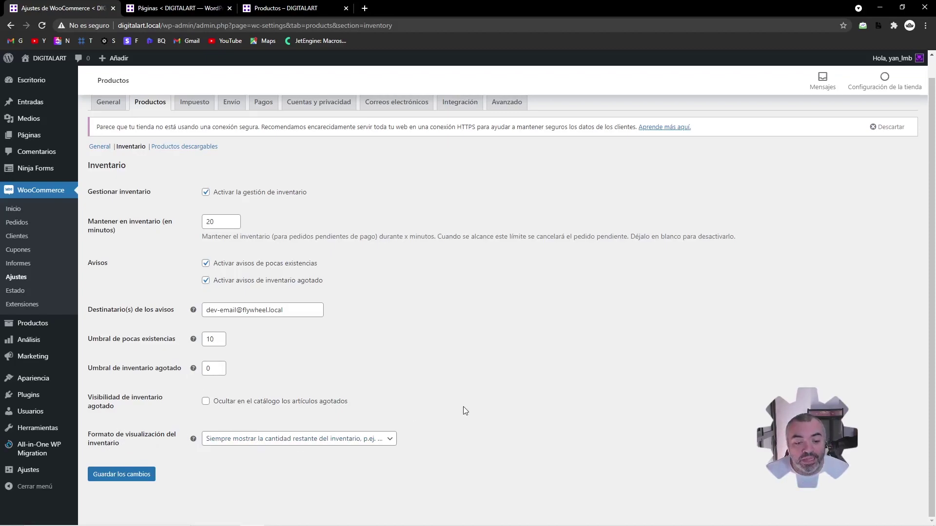
Compare the stock display formats with the low-stock threshold and try never showing the remaining quantity
{"action": "left_click", "coordinate": [389, 445]}
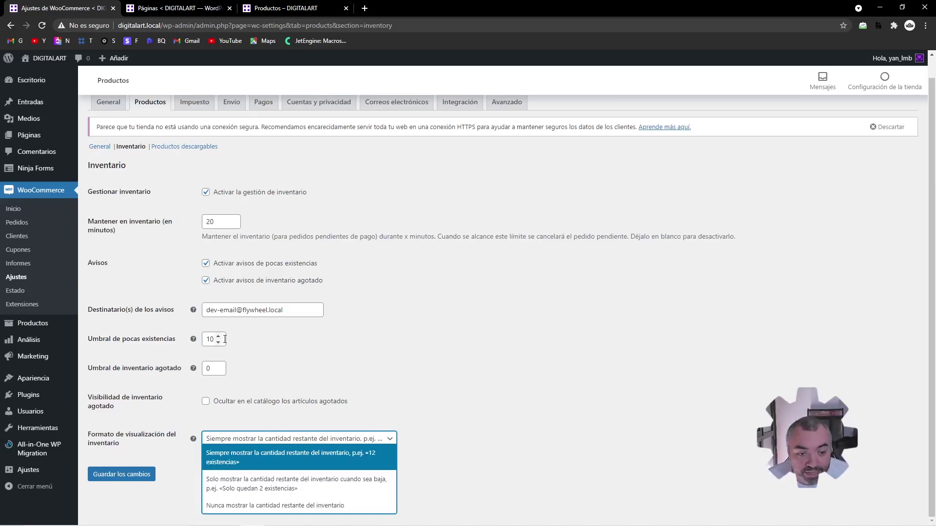
{"action": "left_click", "coordinate": [210, 340]}
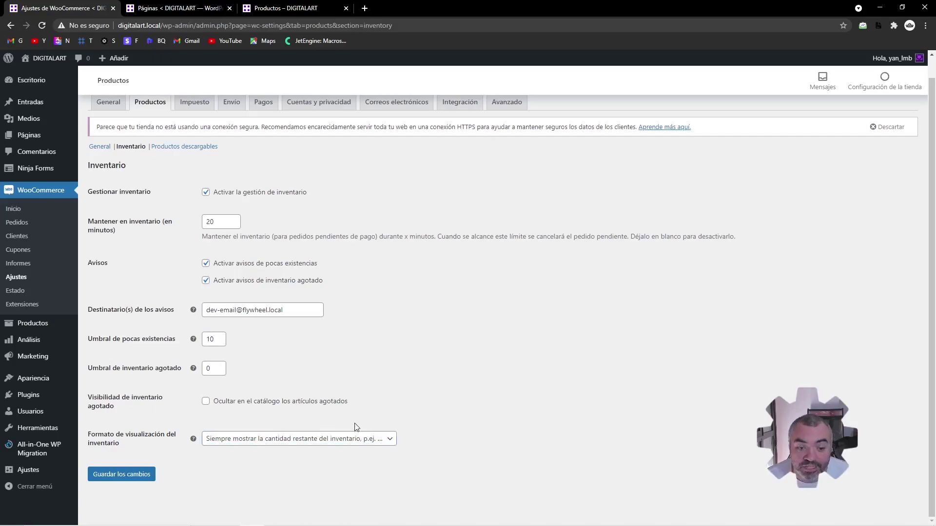
{"action": "left_click", "coordinate": [354, 440]}
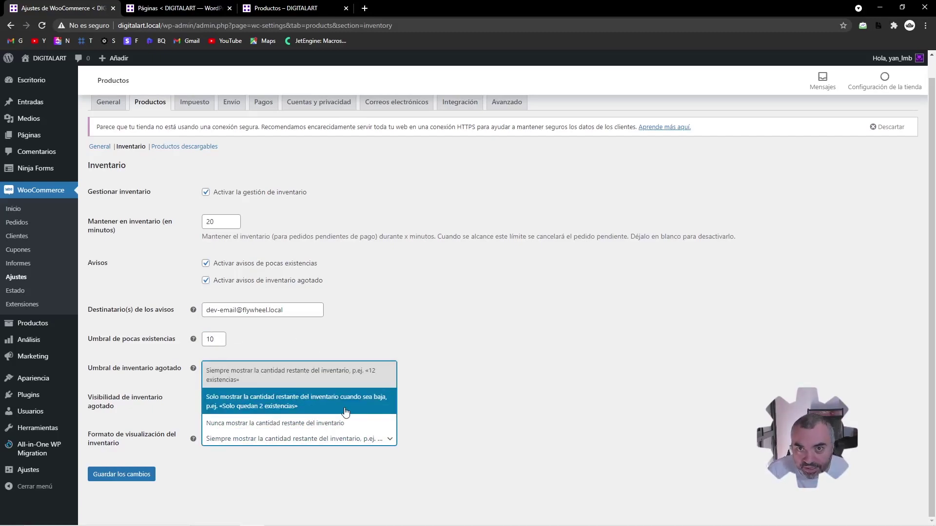
{"action": "left_click", "coordinate": [250, 424]}
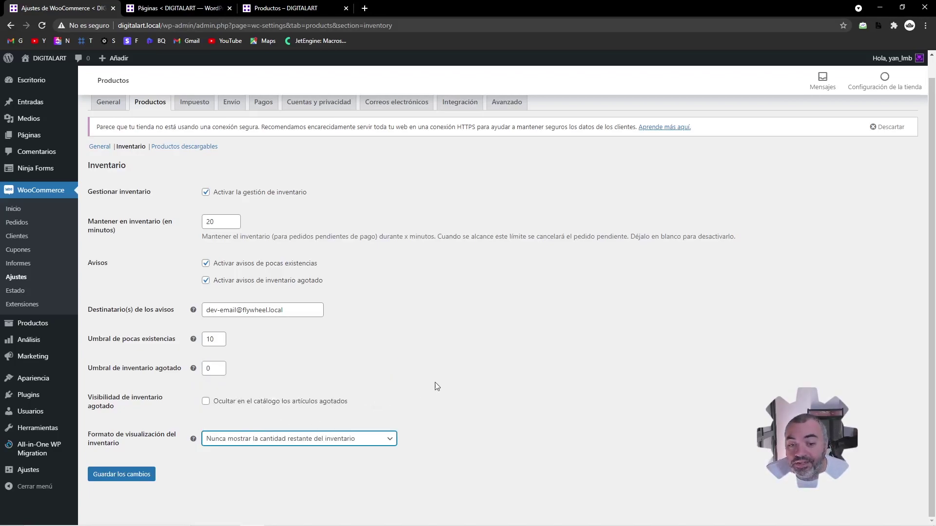
{"action": "left_click", "coordinate": [341, 439]}
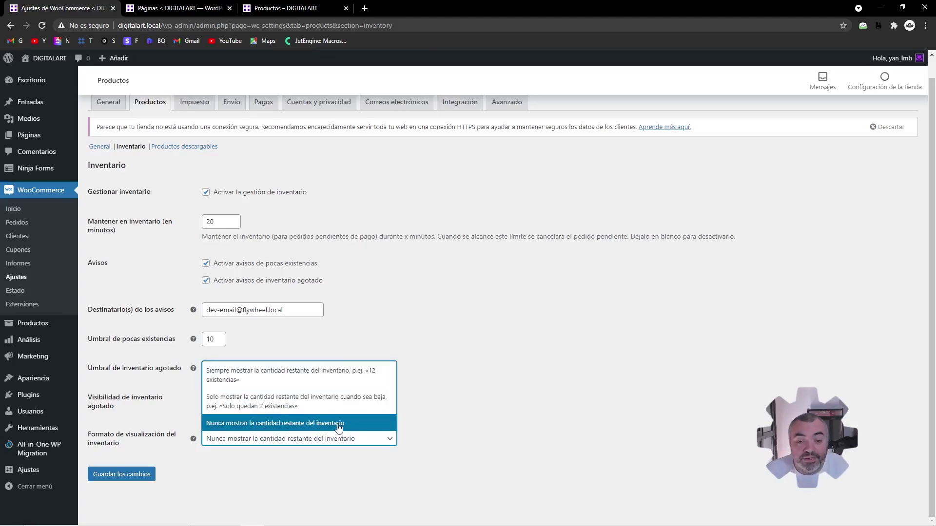
{"action": "left_click", "coordinate": [447, 434]}
Set the stock display format to show the remaining quantity only when it is low, and save the inventory settings
{"action": "left_click", "coordinate": [309, 440]}
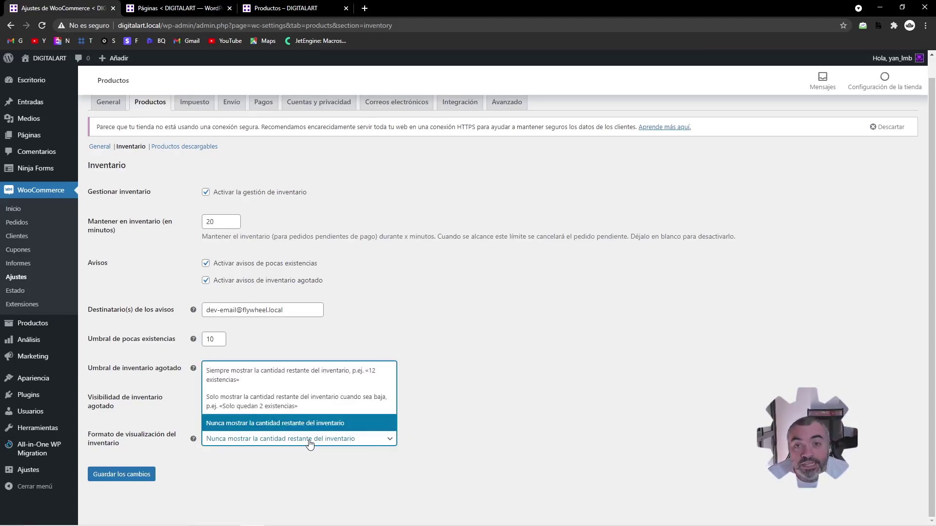
{"action": "left_click", "coordinate": [285, 401]}
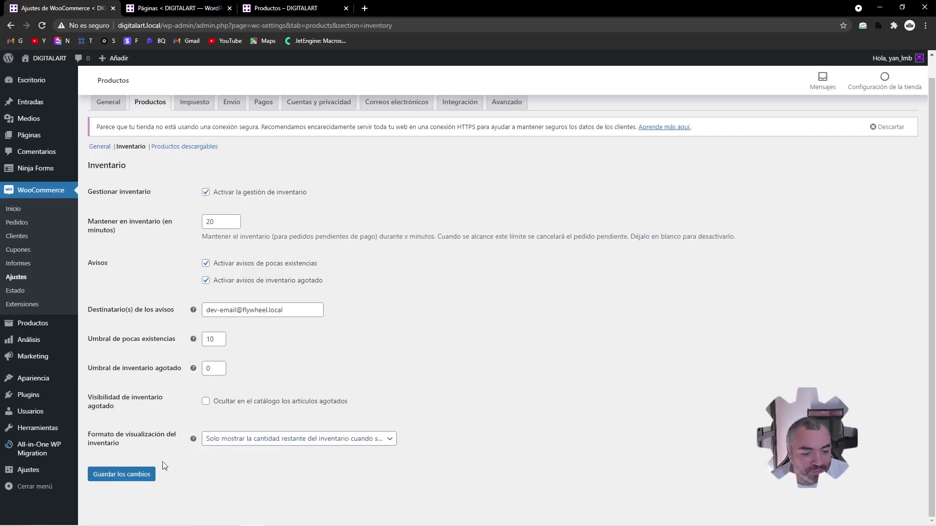
{"action": "left_click", "coordinate": [132, 481]}
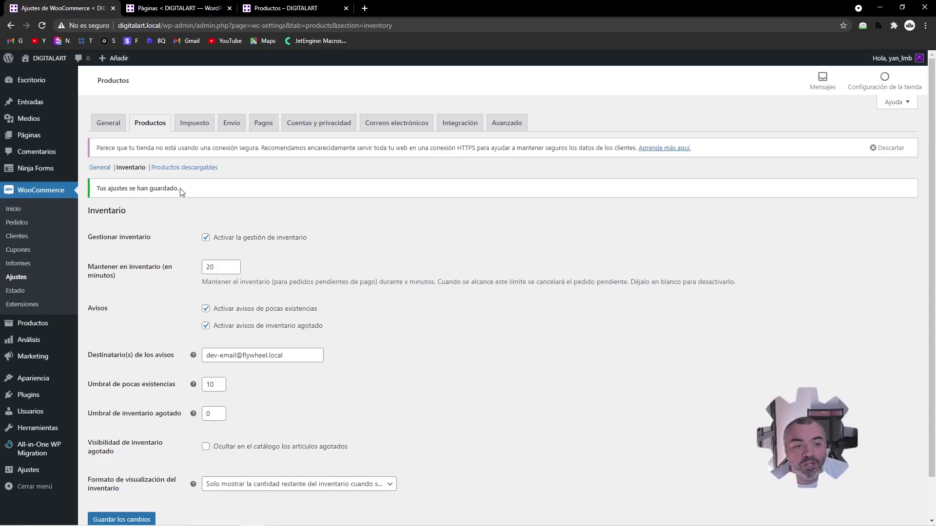
Open the downloadable products settings, review the file download methods and keep Forzar descargas selected
{"action": "left_click", "coordinate": [197, 168]}
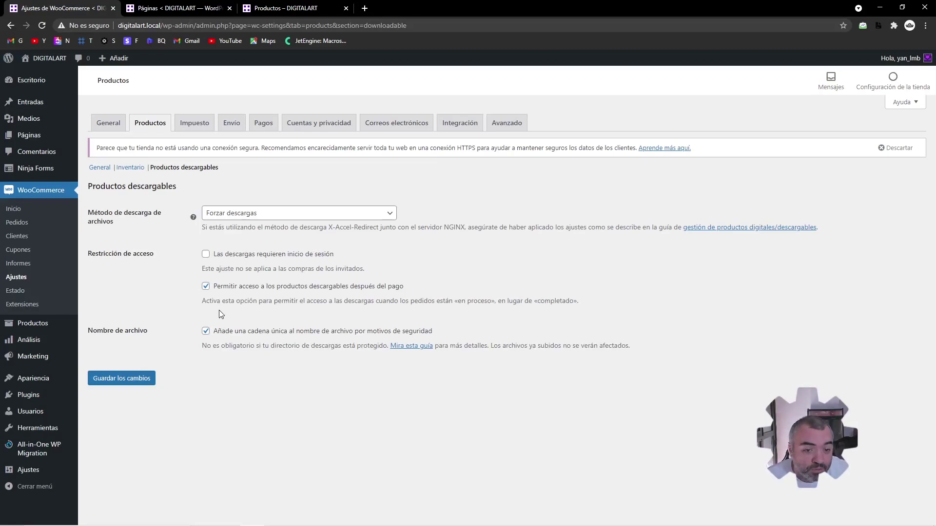
{"action": "left_click", "coordinate": [245, 213]}
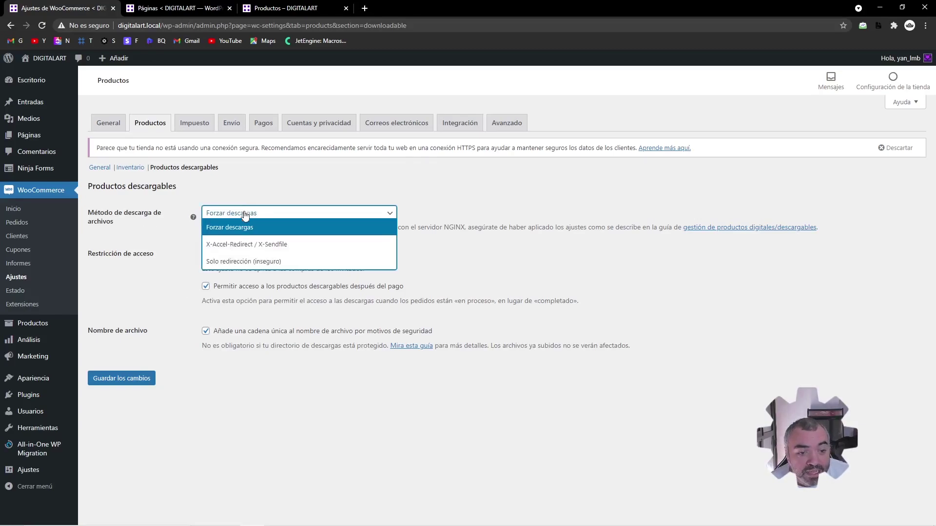
{"action": "left_click", "coordinate": [227, 227]}
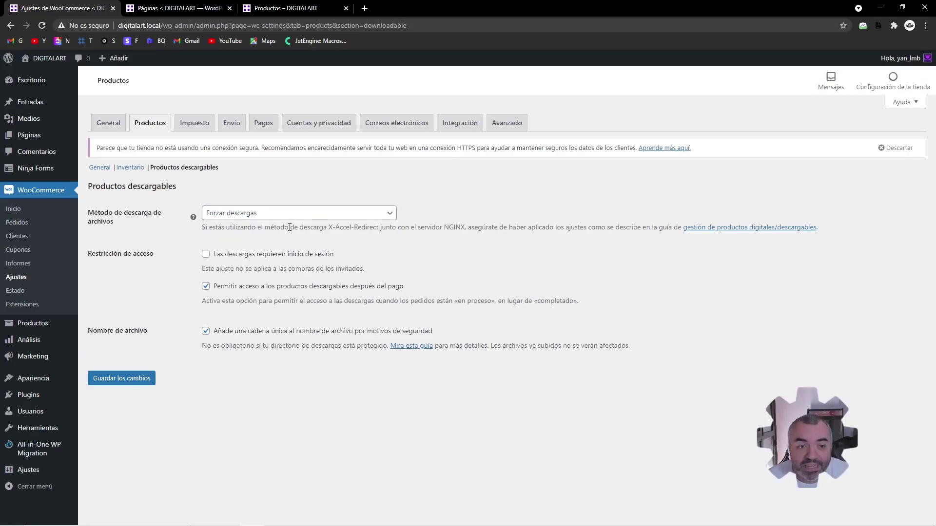
Try the Solo redirección (inseguro) file download method and return the setting to Forzar descargas
{"action": "left_click", "coordinate": [288, 214]}
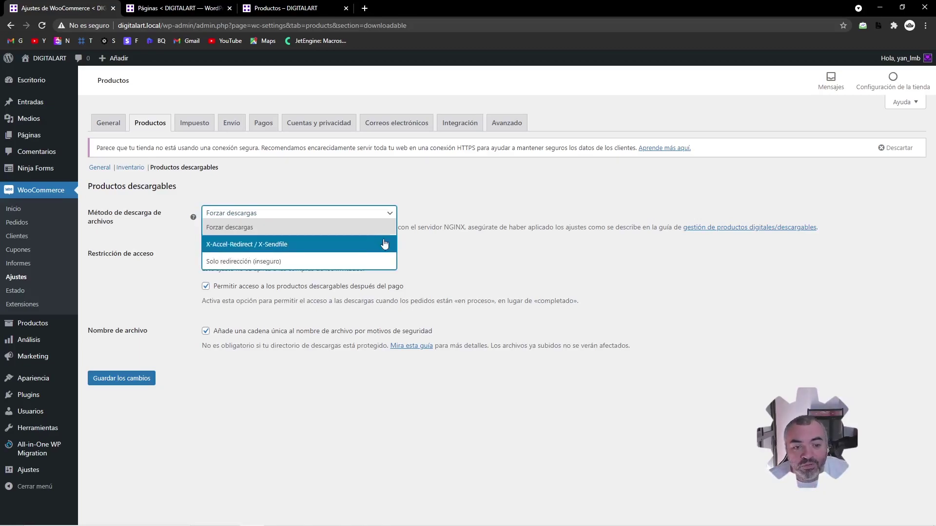
{"action": "left_click", "coordinate": [245, 262]}
{"action": "left_click", "coordinate": [262, 215]}
{"action": "left_click", "coordinate": [234, 226]}
{"action": "left_click", "coordinate": [158, 238]}
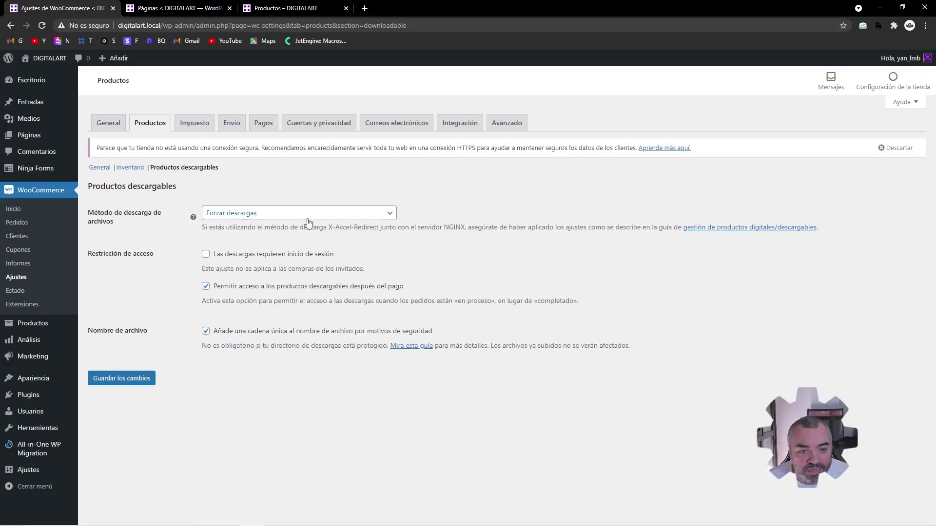
{"action": "left_click", "coordinate": [390, 214]}
{"action": "left_click", "coordinate": [365, 228]}
{"action": "left_click", "coordinate": [489, 221]}
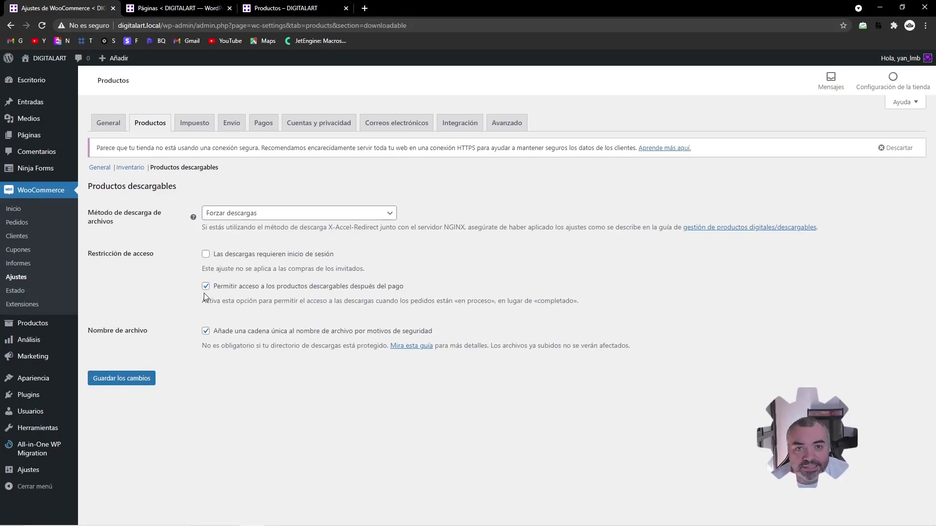
Require customers to log in before downloading files and save the downloadable products settings
{"action": "left_click", "coordinate": [232, 254]}
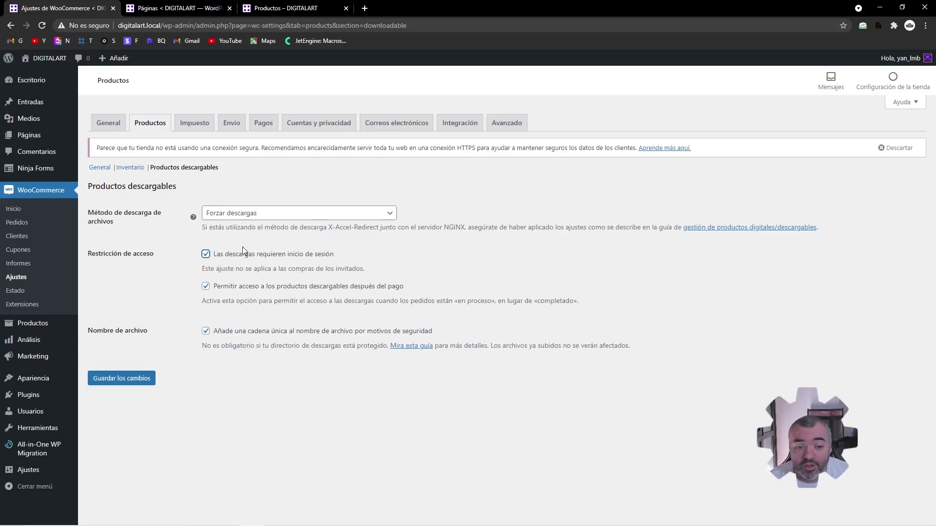
{"action": "mouse_move", "coordinate": [216, 25]}
{"action": "left_mouse_down"}
{"action": "mouse_move", "coordinate": [408, 25]}
{"action": "mouse_move", "coordinate": [232, 25]}
{"action": "left_mouse_up"}
{"action": "left_click", "coordinate": [231, 25]}
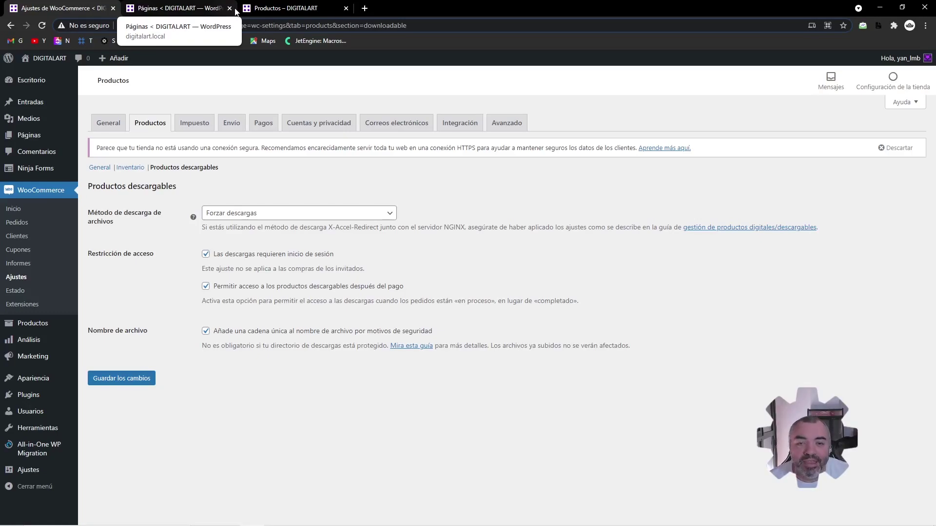
{"action": "left_click", "coordinate": [477, 164]}
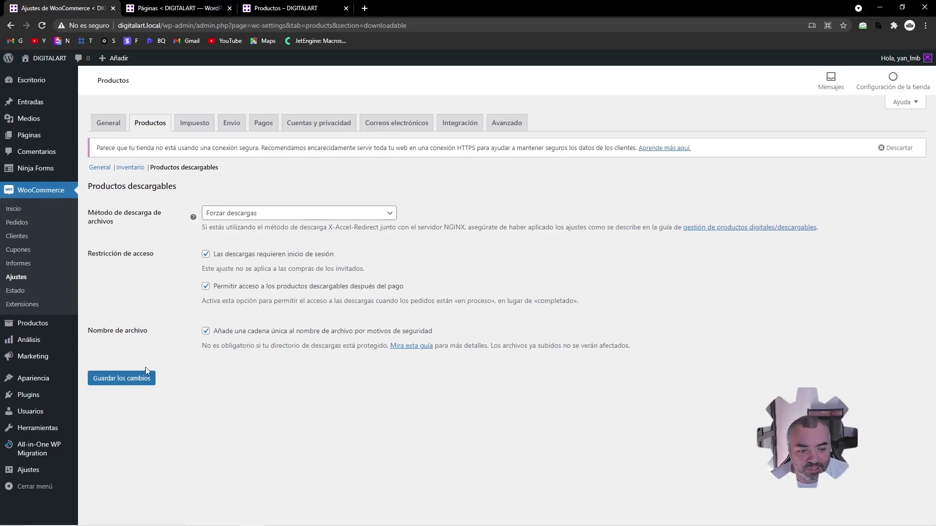
{"action": "left_click", "coordinate": [126, 379]}
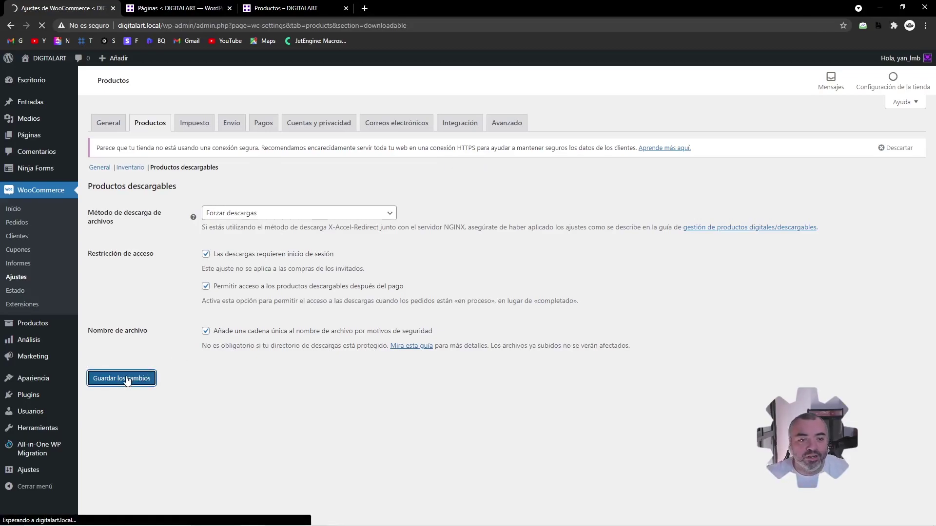